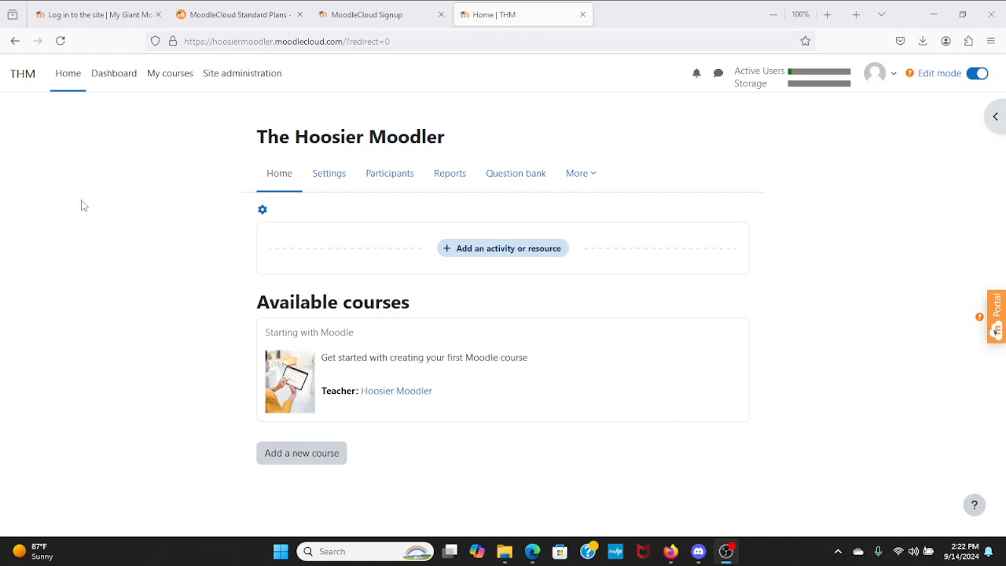
pyautogui.click(110, 25)
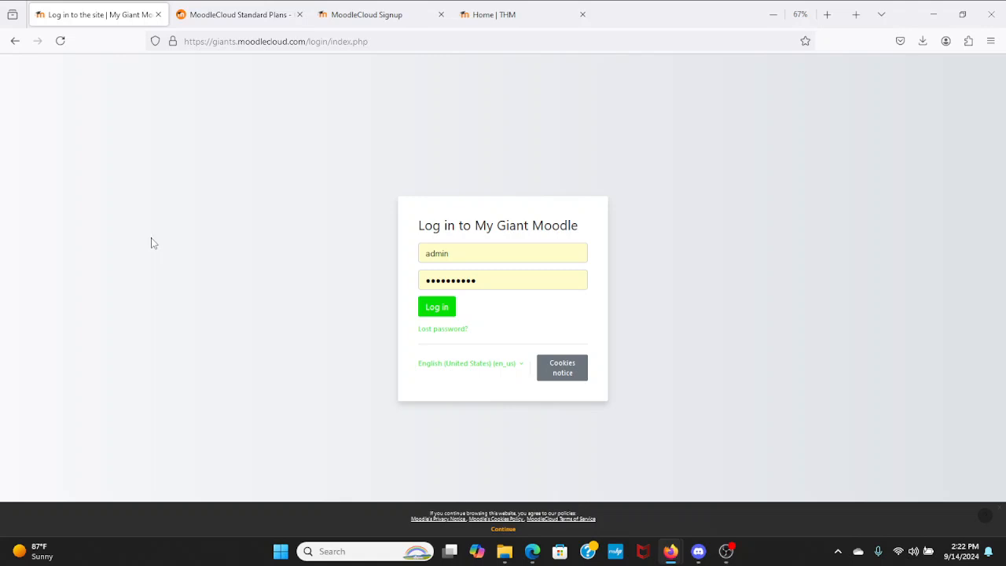
pyautogui.click(497, 23)
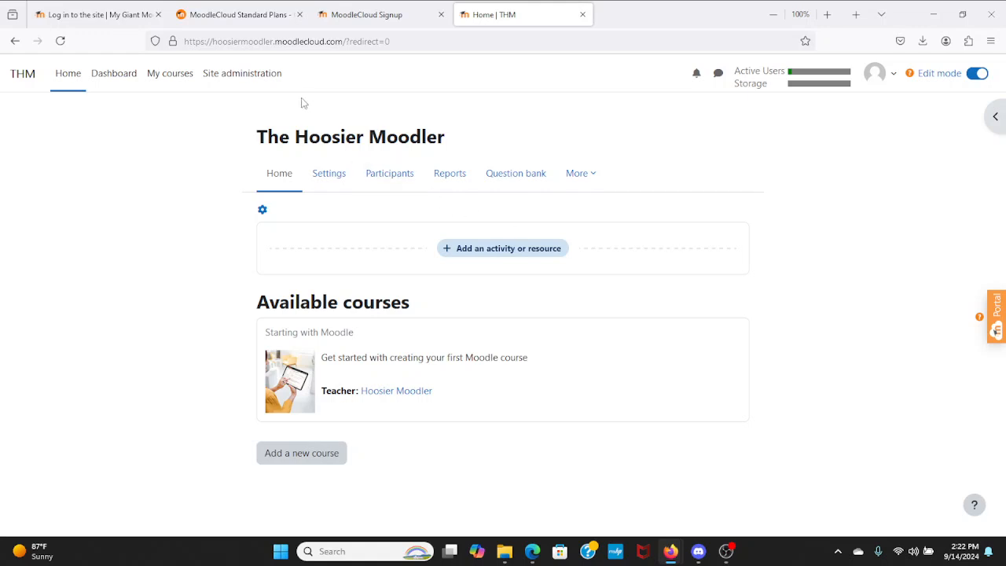
# - Start adding a new course from the Courses section of Site administration
pyautogui.click(250, 77)
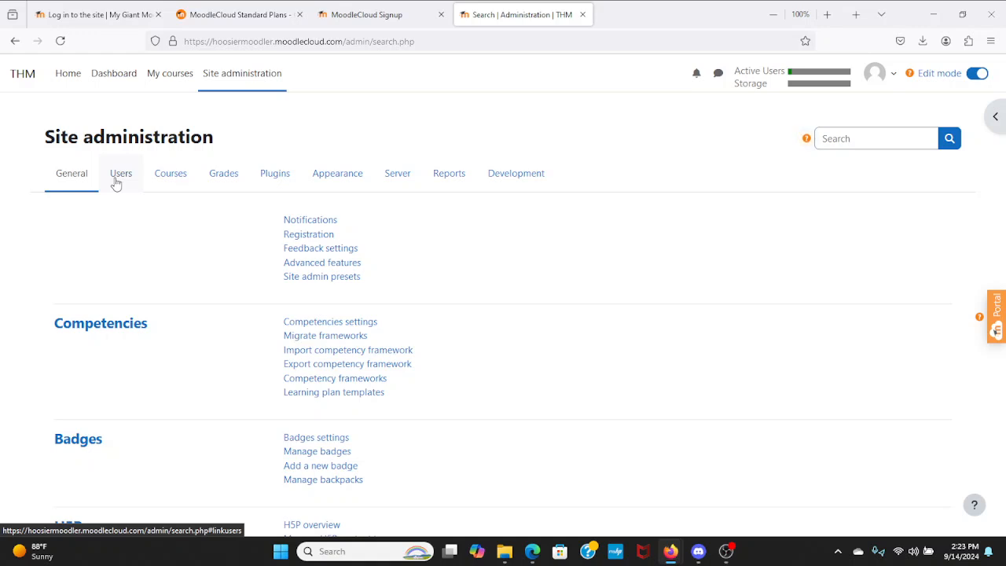
pyautogui.click(169, 184)
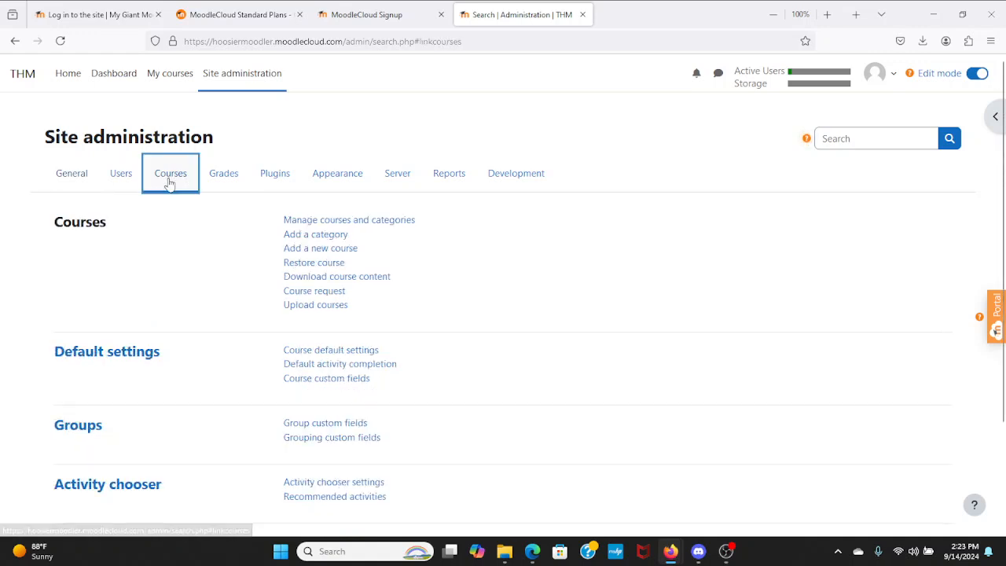
pyautogui.click(335, 251)
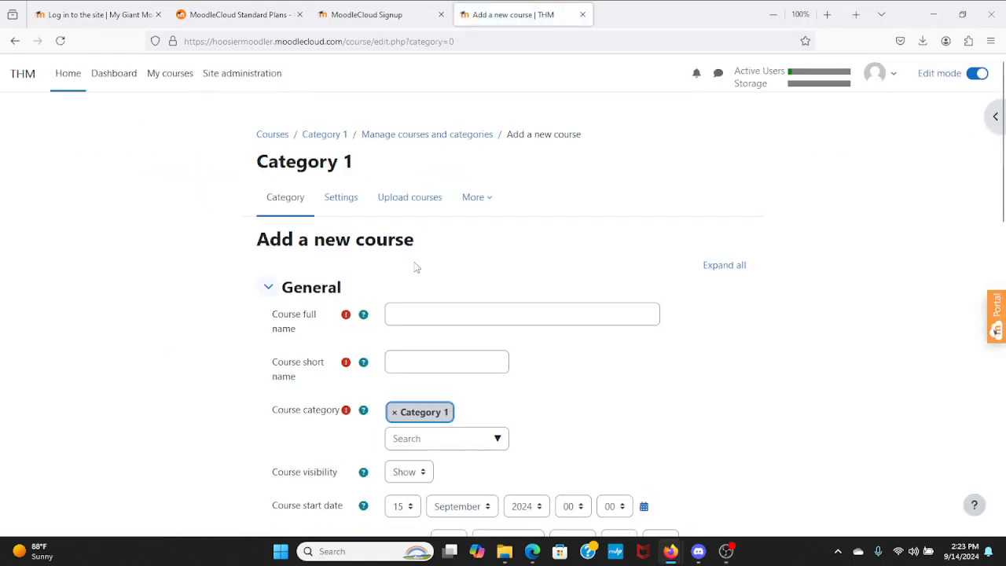
# - Enter full name 'Hoosier Moodler's Fake English 11 Class' and short name 'HMEC'
pyautogui.scroll(-2, 218, 196)
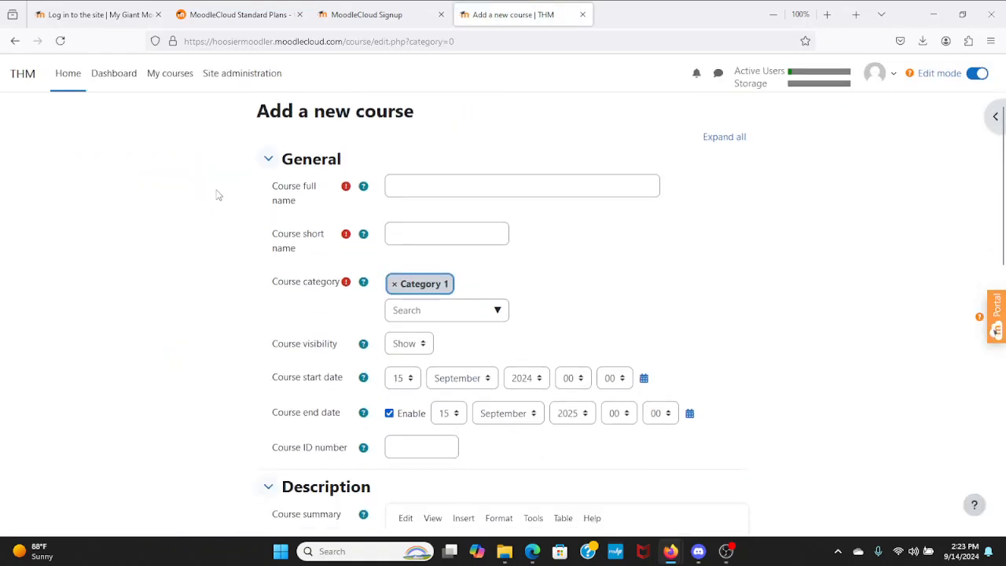
pyautogui.click(483, 191)
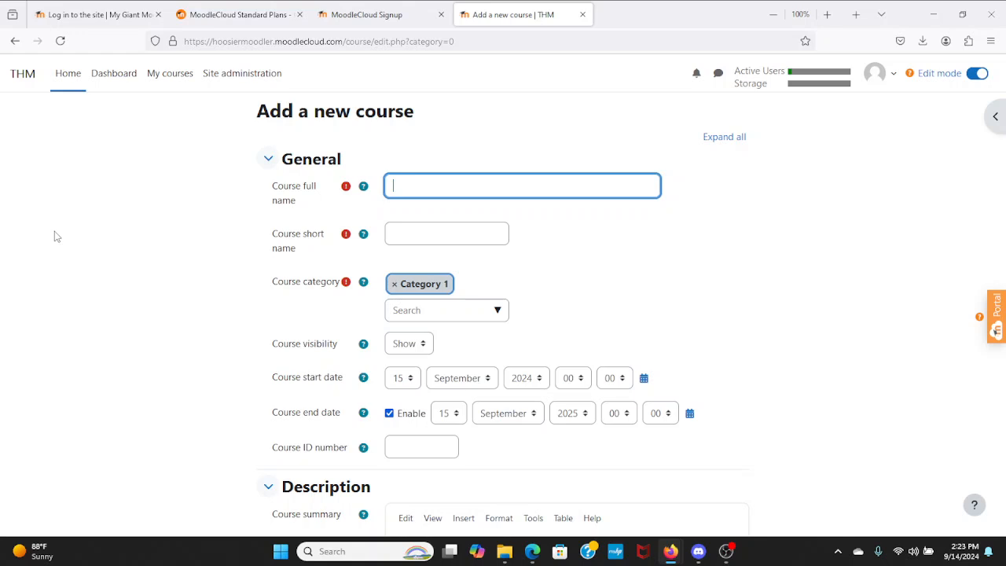
pyautogui.write("Hoosier Moodler's English")
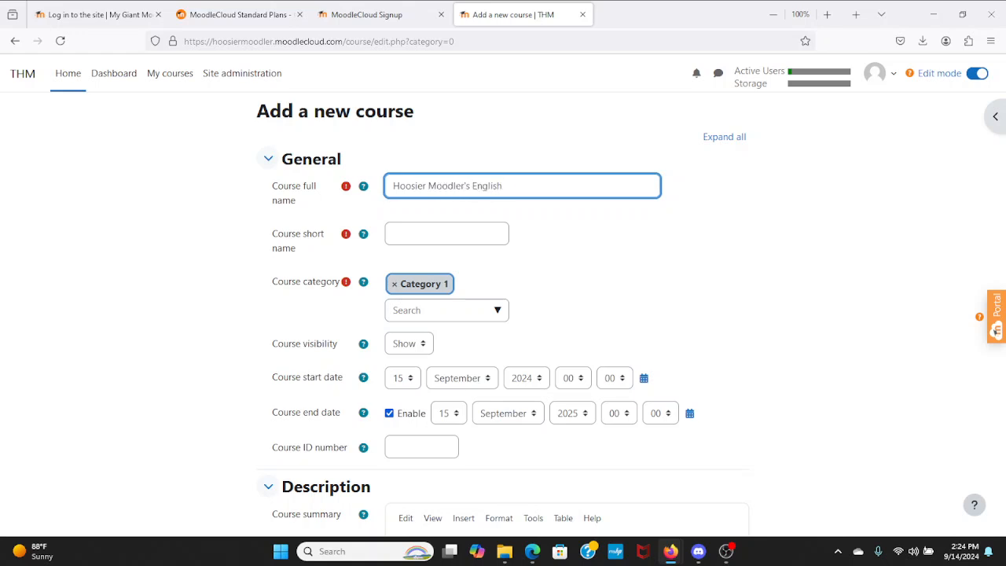
pyautogui.write(' 11 Class')
pyautogui.click(473, 185)
pyautogui.write('Fake')
pyautogui.click(403, 234)
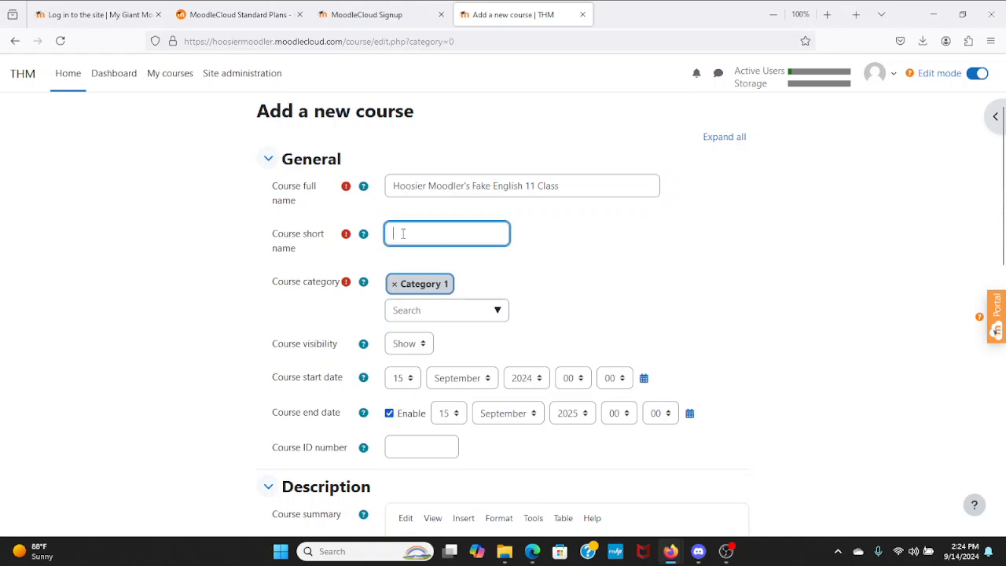
pyautogui.write('HMEC')
pyautogui.scroll(-4, 264, 238)
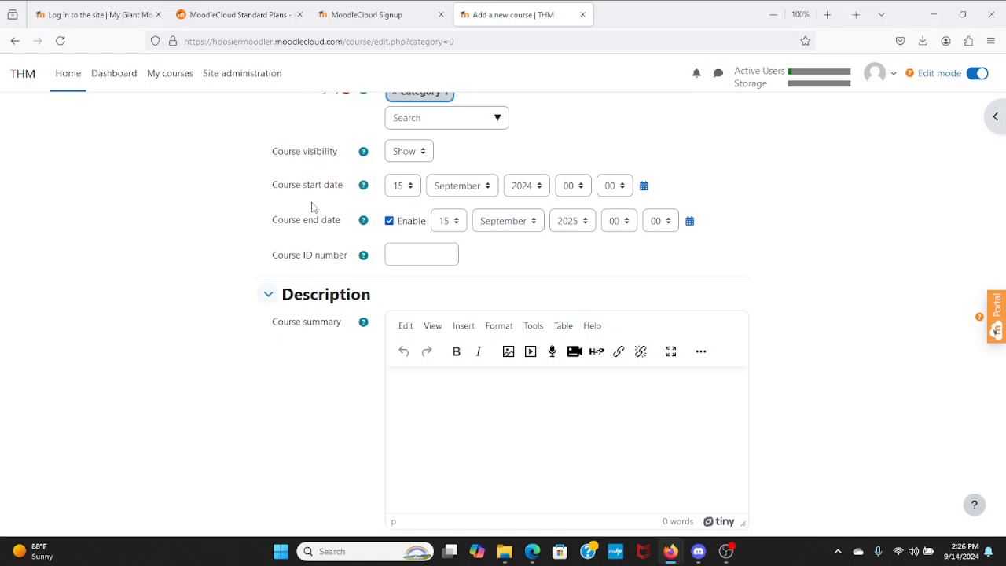
pyautogui.scroll(-5, 346, 235)
pyautogui.scroll(-2, 347, 236)
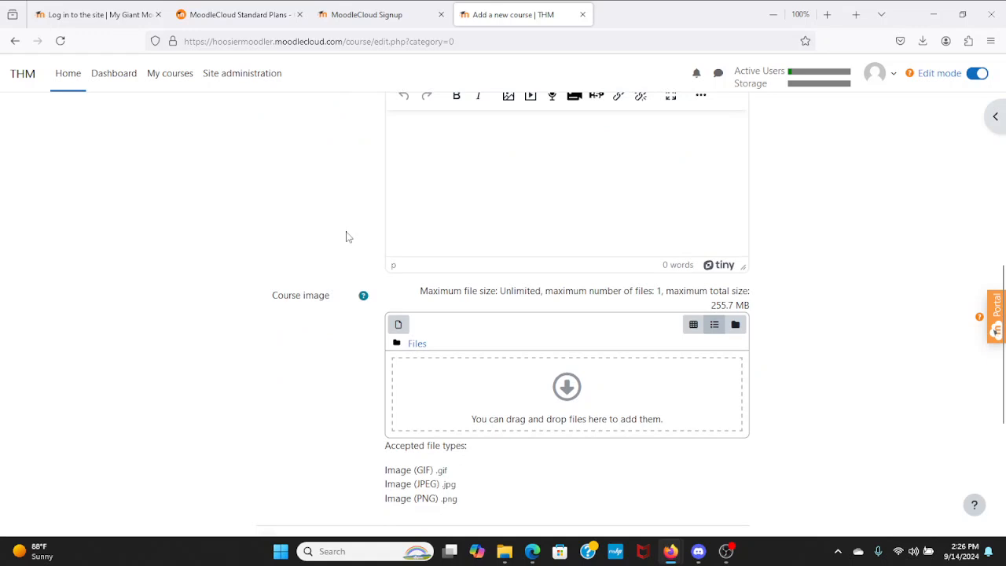
pyautogui.scroll(2, 346, 237)
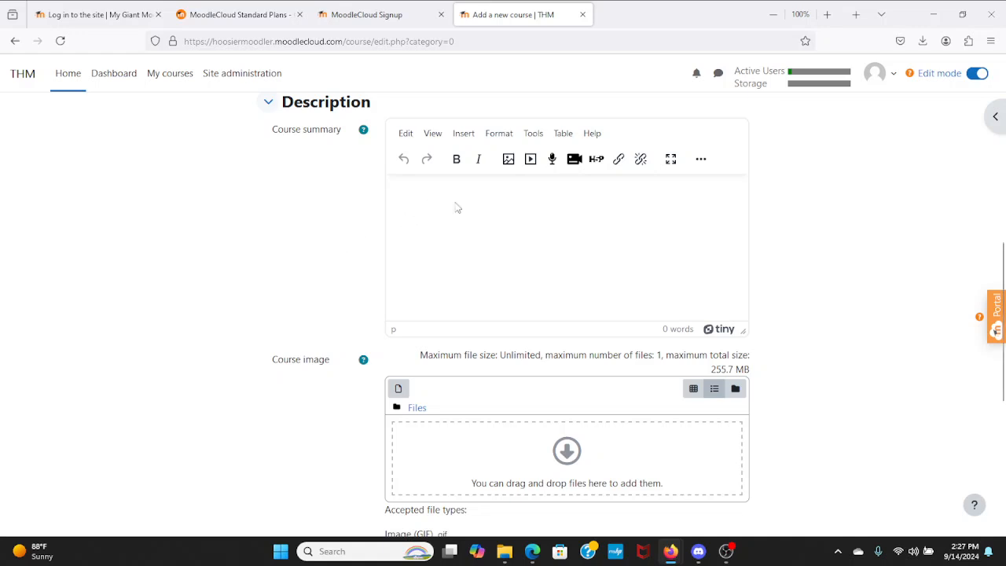
pyautogui.scroll(-3, 384, 256)
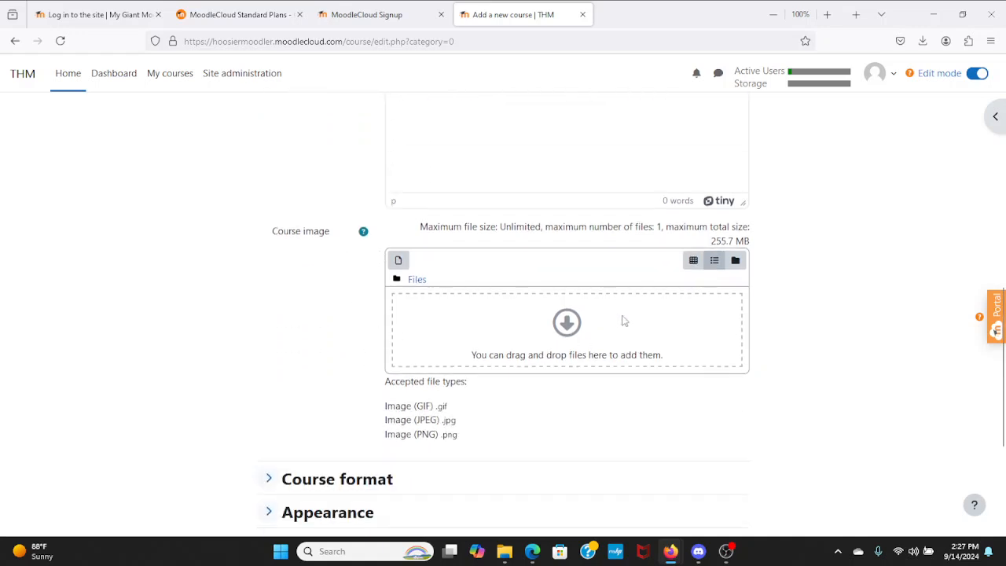
pyautogui.scroll(-5, 260, 337)
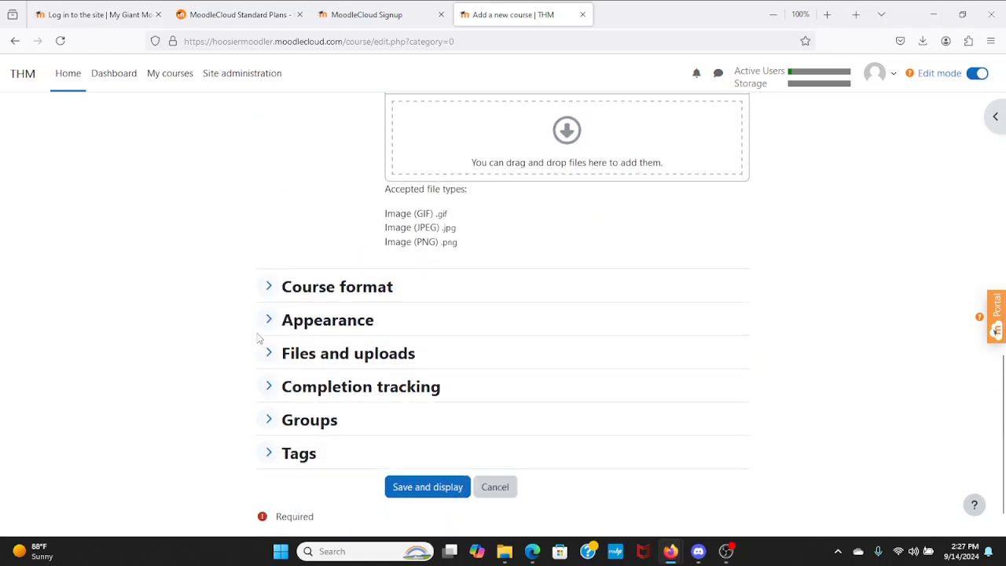
# - Keep the Custom sections course format and set Number of sections to 6
pyautogui.click(267, 287)
pyautogui.scroll(-2, 224, 315)
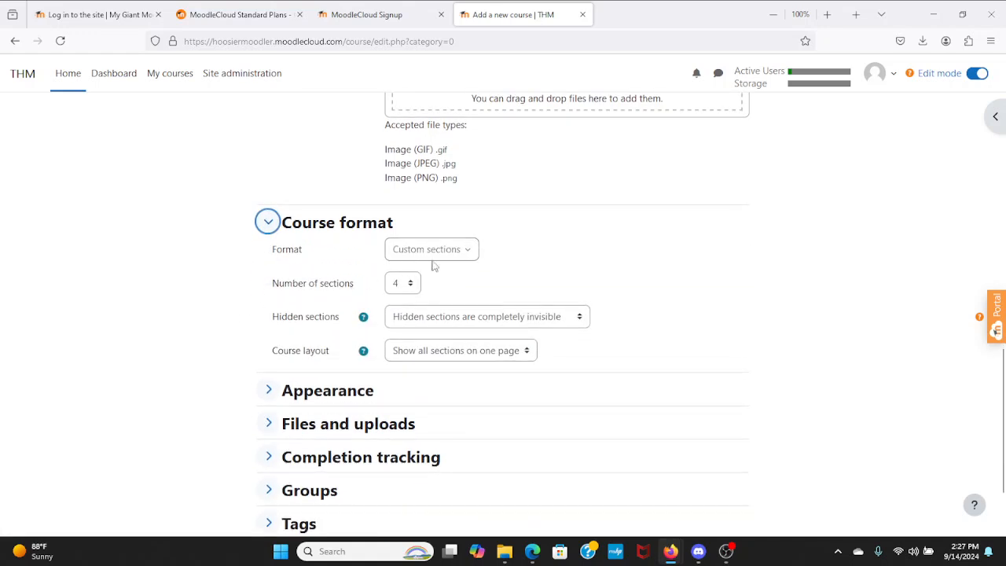
pyautogui.click(464, 262)
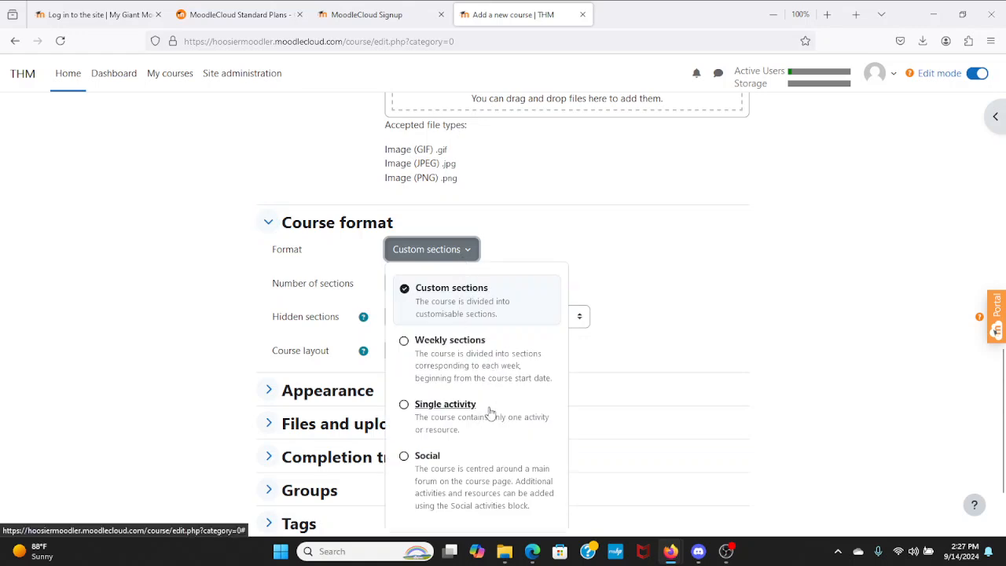
pyautogui.click(640, 277)
pyautogui.click(409, 286)
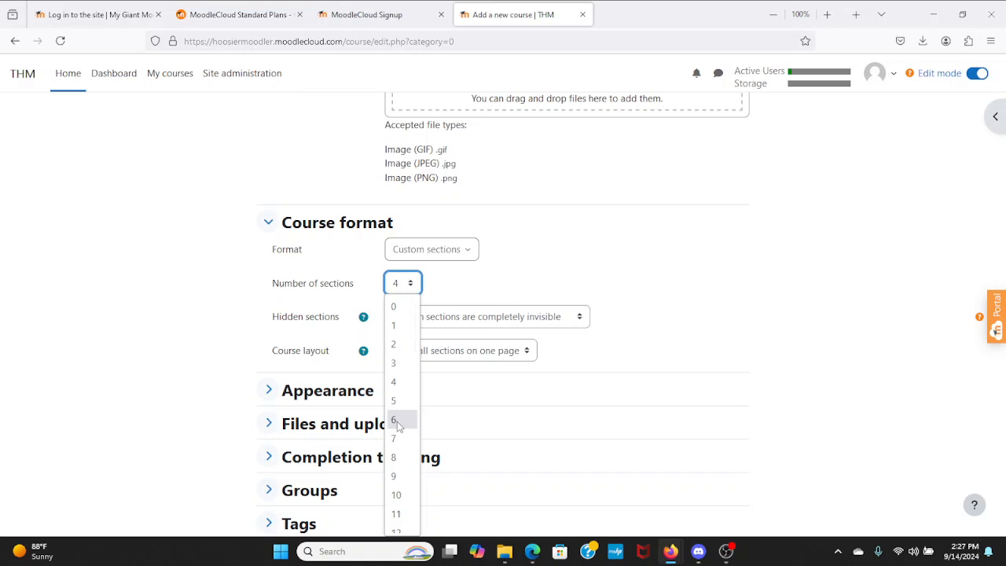
pyautogui.click(397, 422)
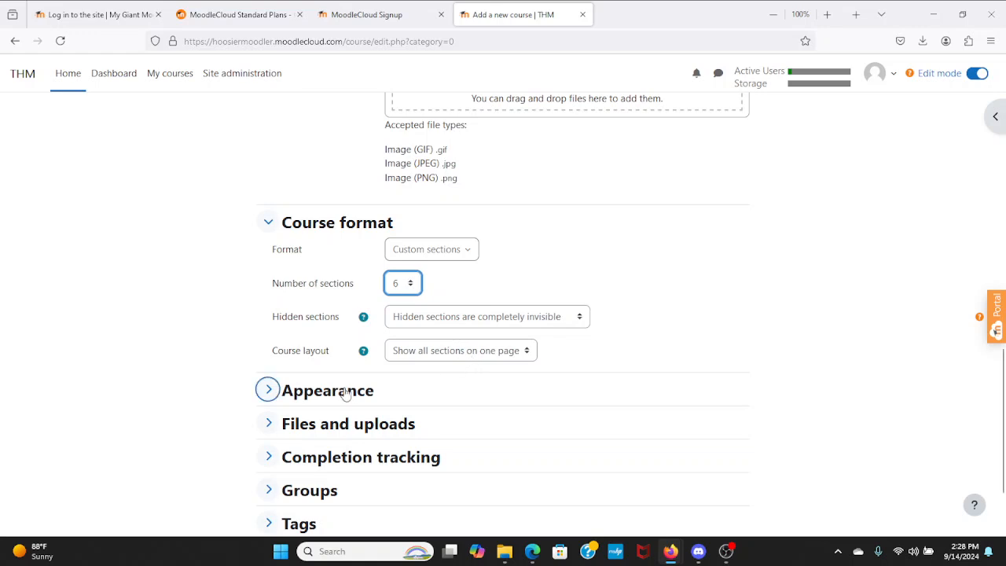
# - Expand the Appearance section of the new-course form to show its fields
pyautogui.click(268, 392)
pyautogui.scroll(-3, 235, 401)
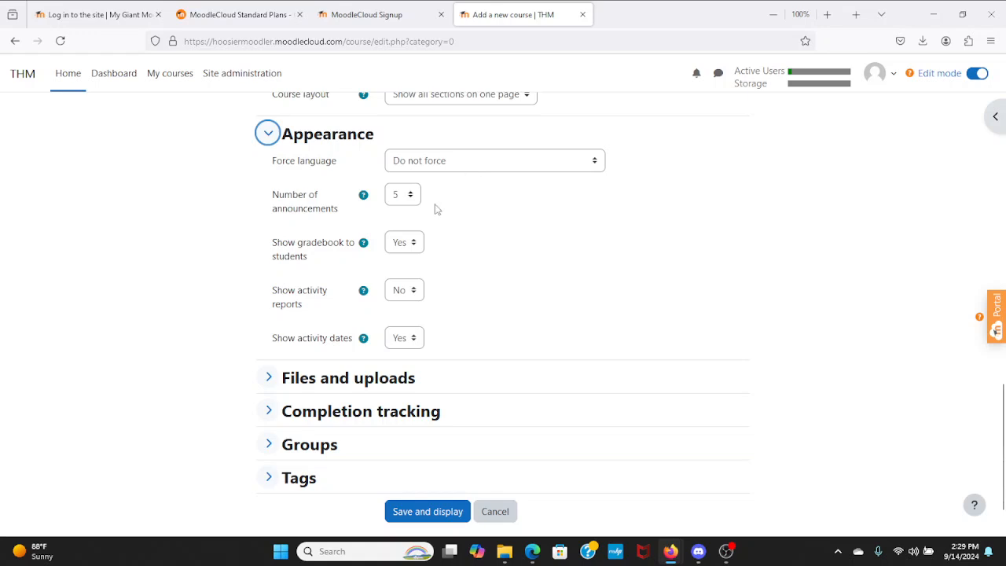
# - Change Number of announcements from 5 to 0
pyautogui.click(407, 202)
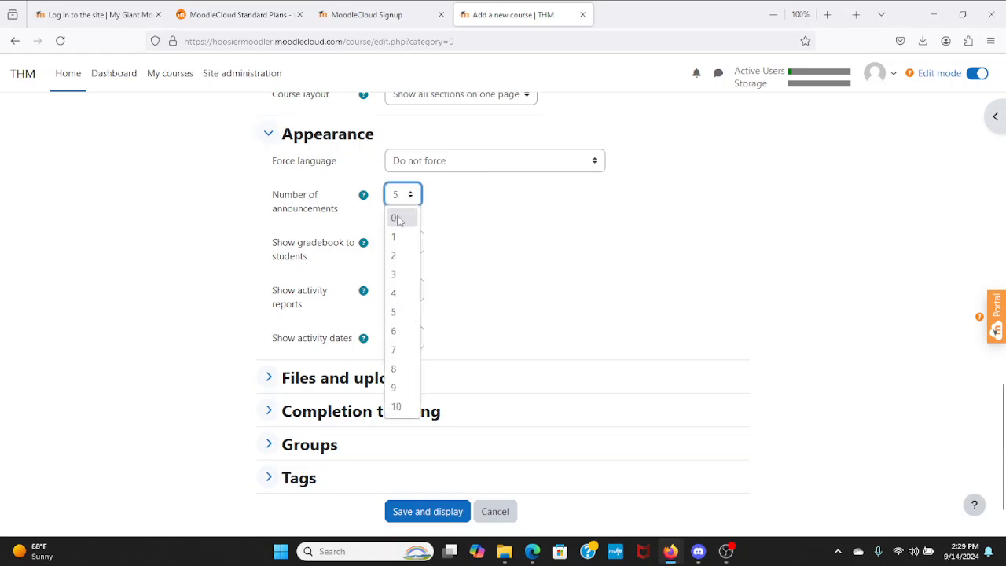
pyautogui.click(398, 219)
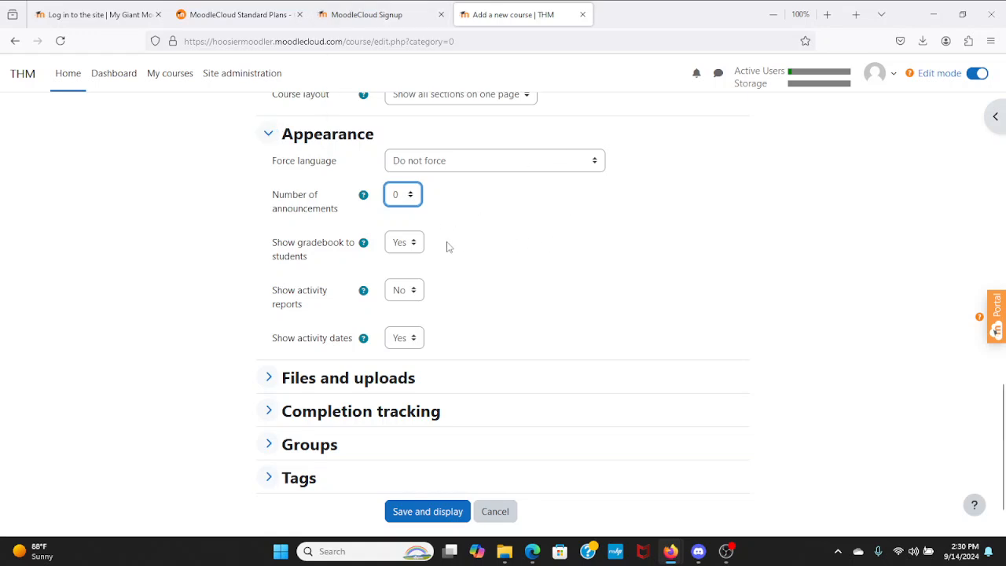
# - Set Show activity reports to Yes
pyautogui.click(419, 298)
pyautogui.click(410, 332)
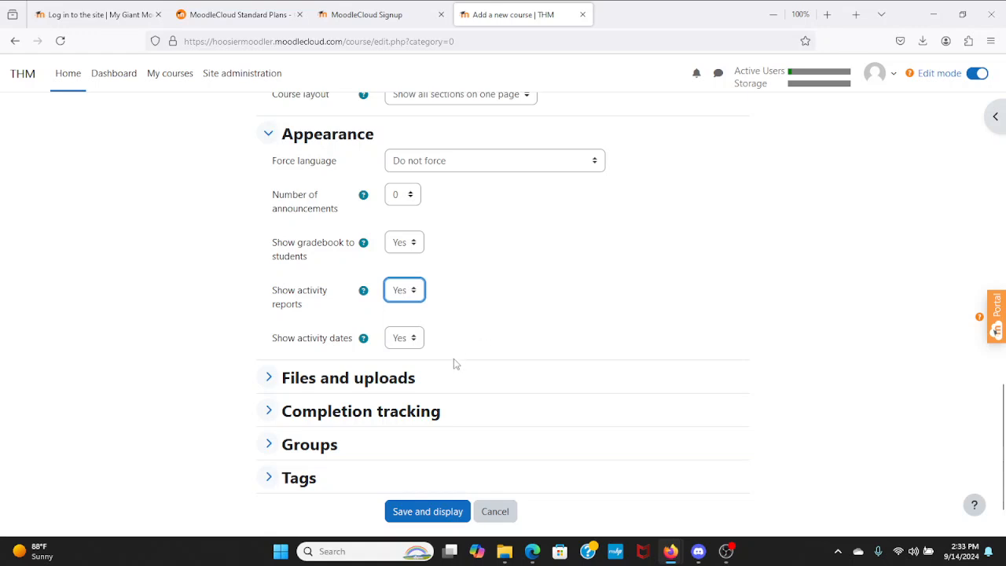
# - Set Maximum upload size to 'Site upload limit (250 MB)' and expand Completion tracking
pyautogui.click(268, 377)
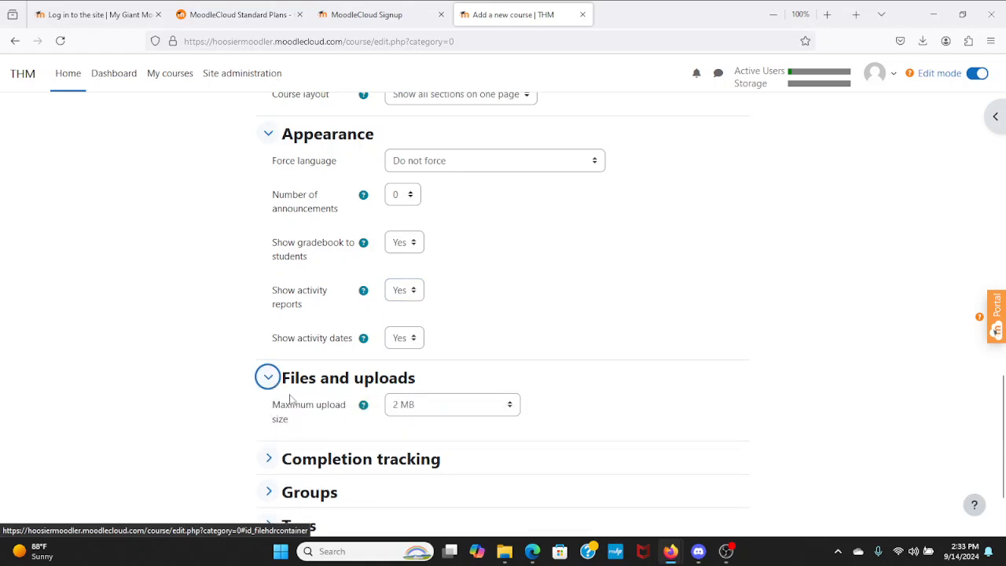
pyautogui.click(442, 406)
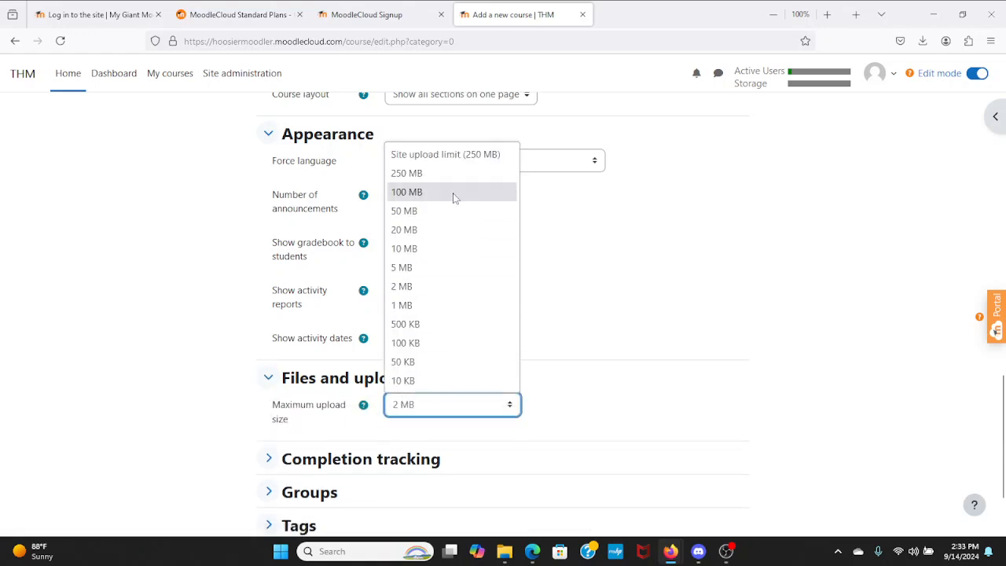
pyautogui.click(461, 162)
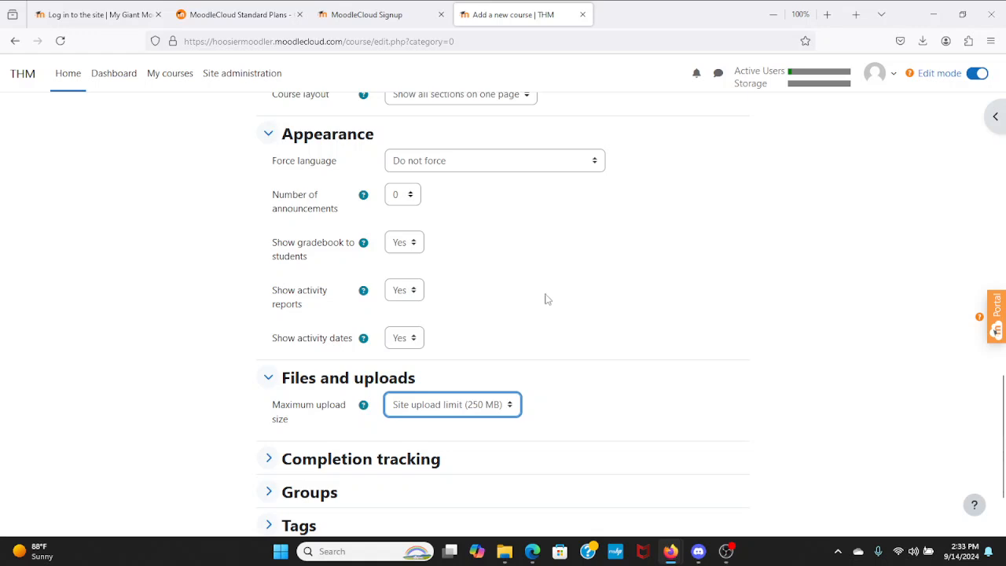
pyautogui.scroll(-3, 298, 293)
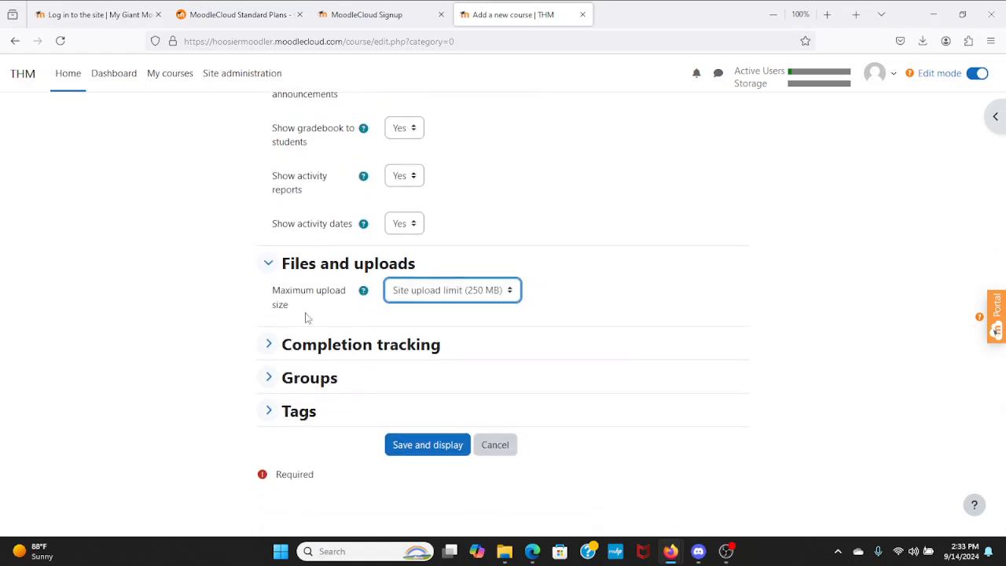
pyautogui.click(268, 344)
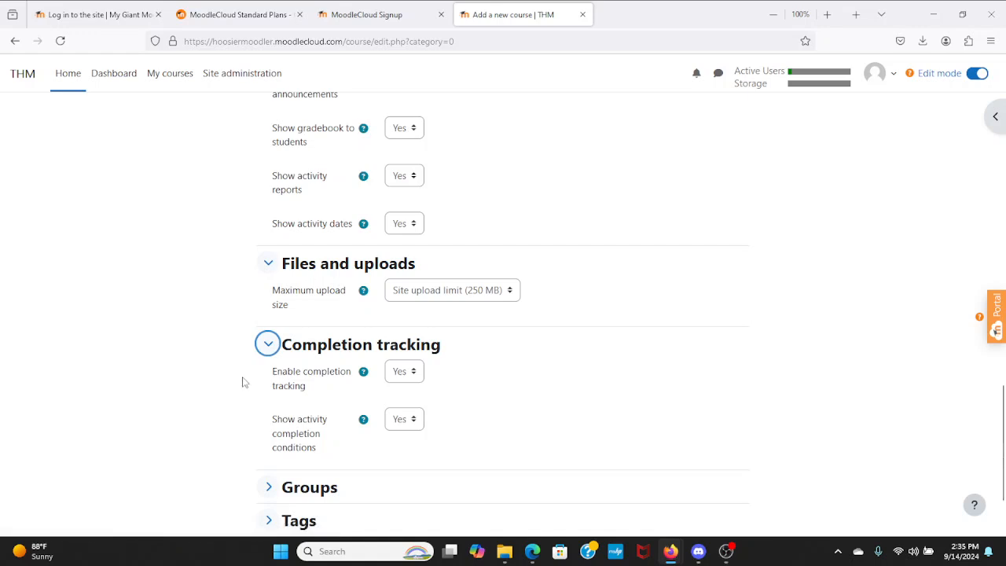
# - Expand the Groups settings, then save the course with Save and display
pyautogui.scroll(-3, 243, 382)
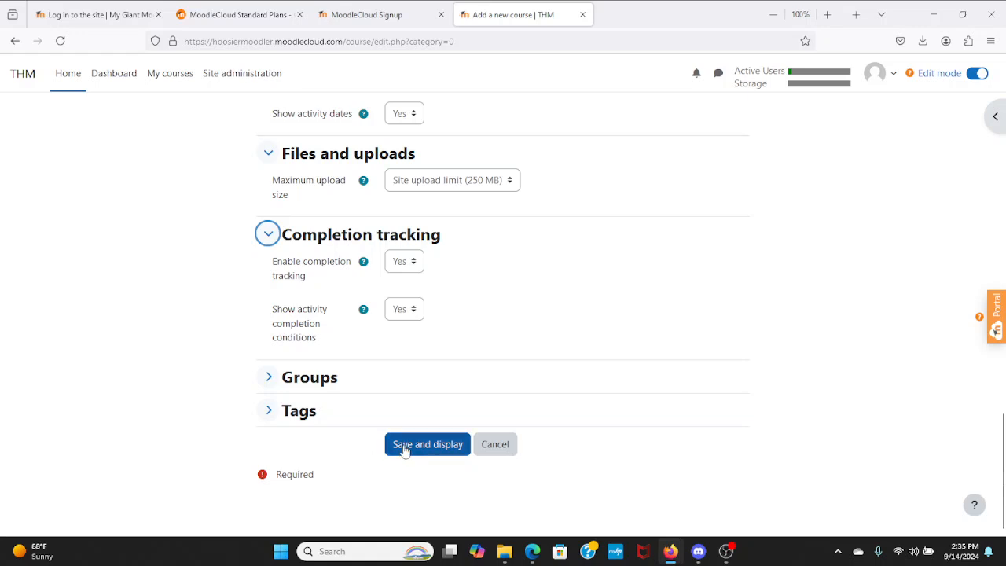
pyautogui.click(291, 382)
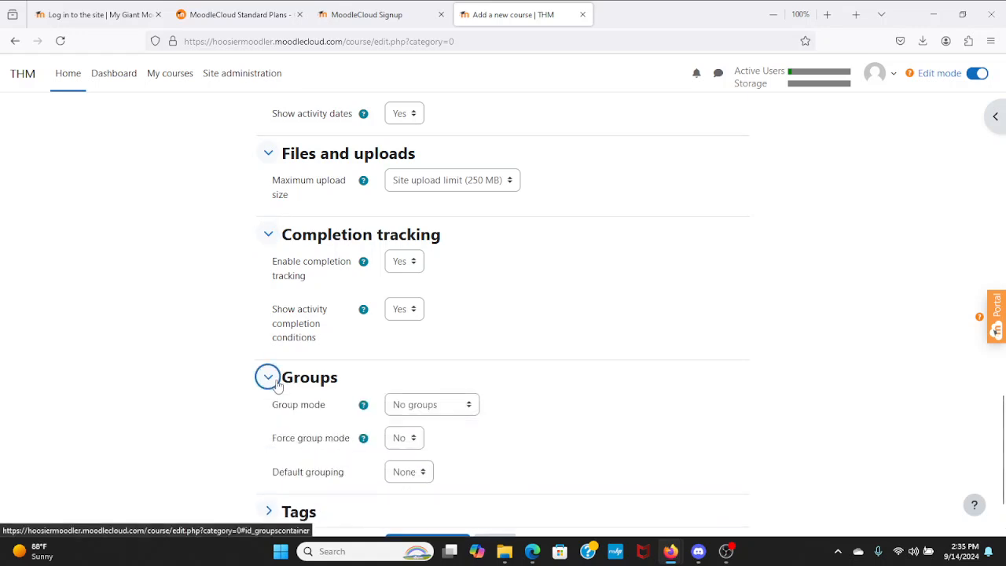
pyautogui.scroll(-2, 254, 397)
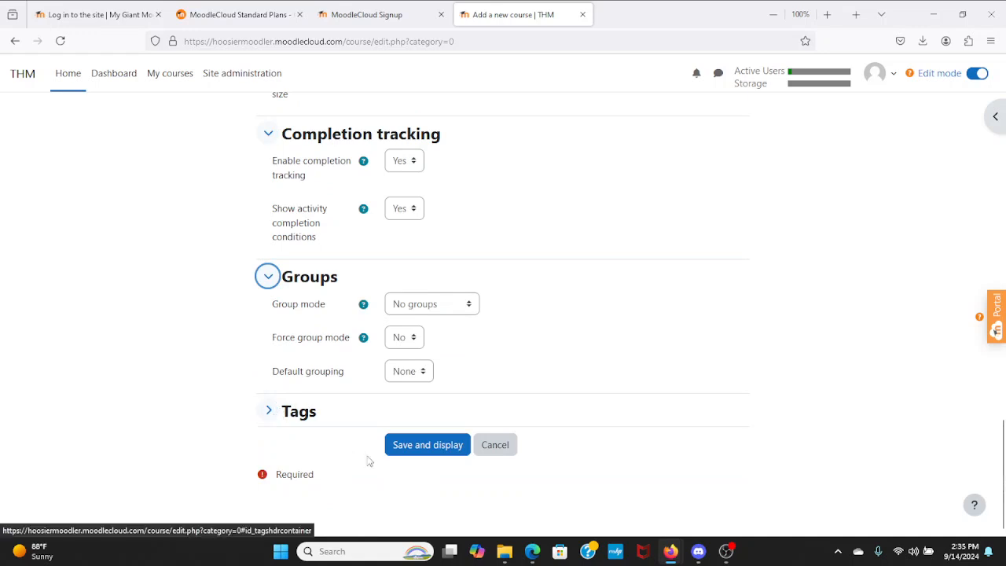
pyautogui.click(430, 446)
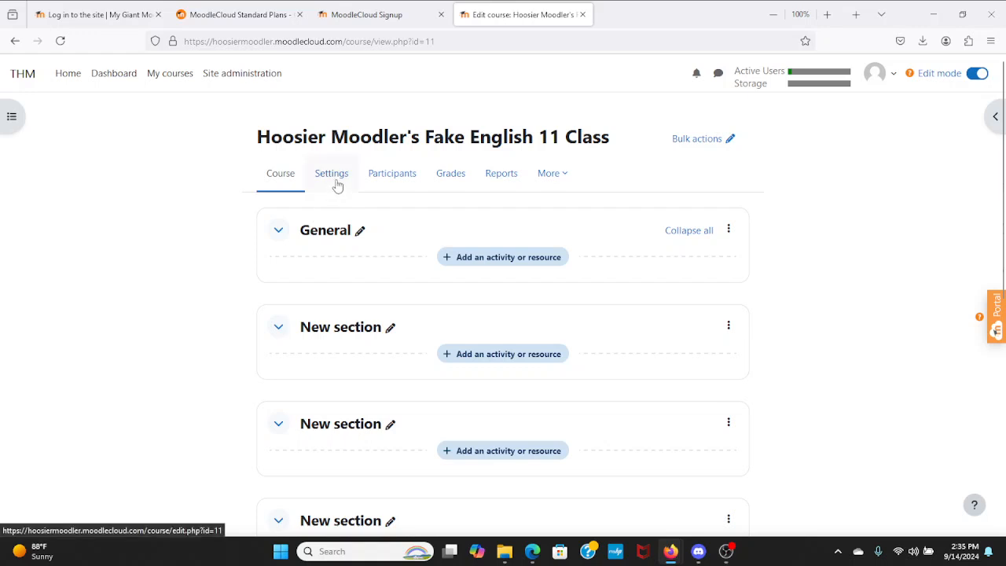
# - From Participants, enrol both available users in the course with the Student role
pyautogui.click(390, 185)
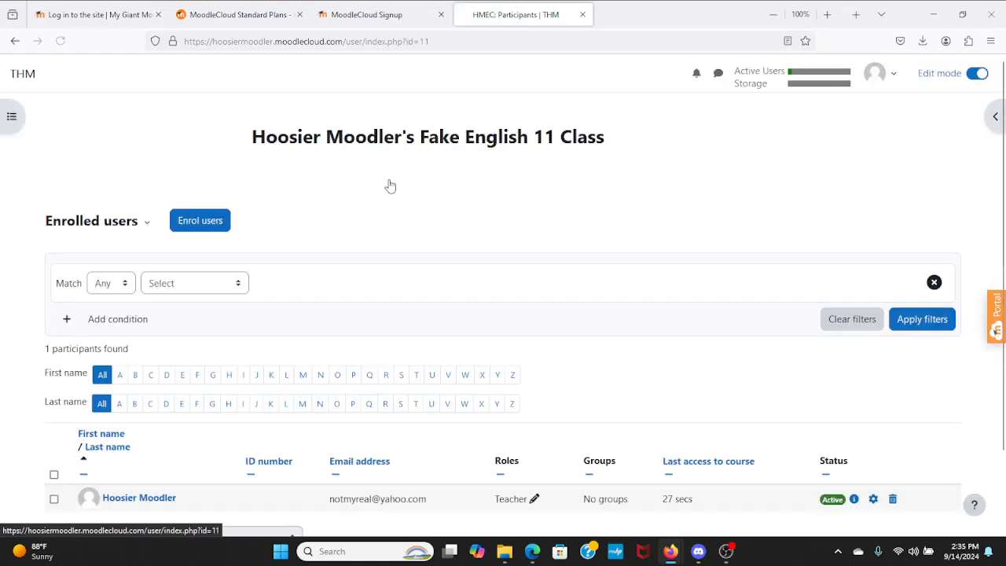
pyautogui.click(203, 227)
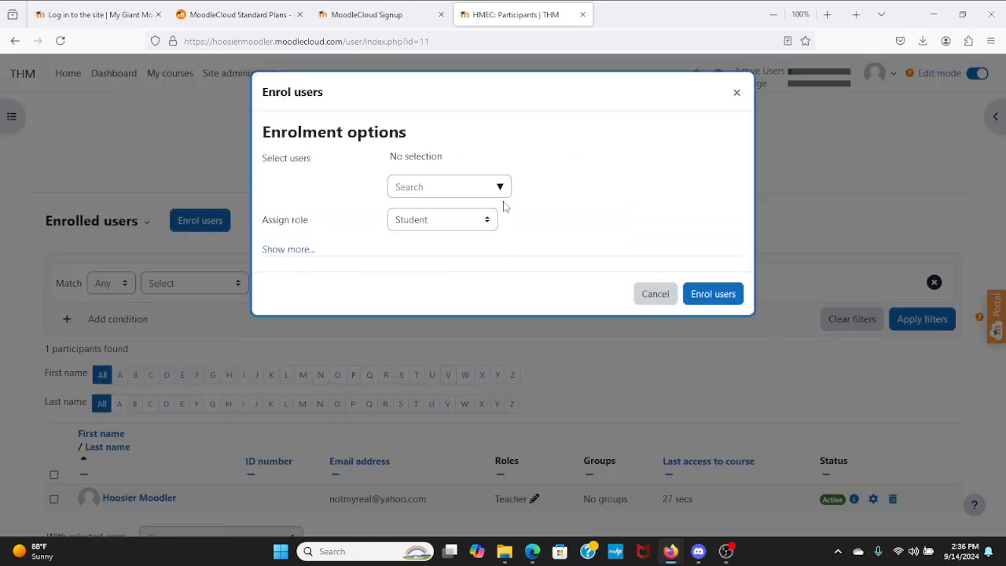
pyautogui.click(501, 195)
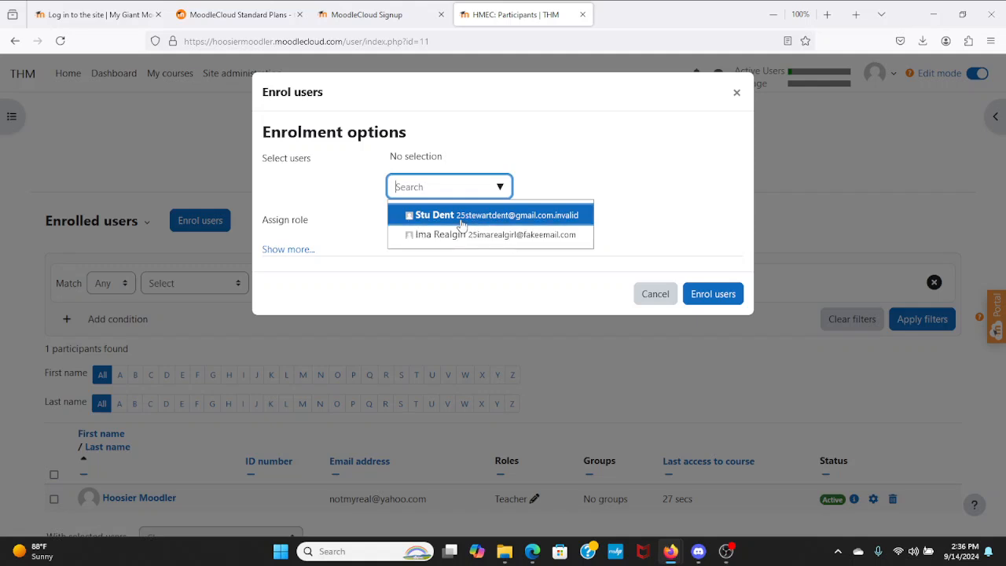
pyautogui.click(462, 220)
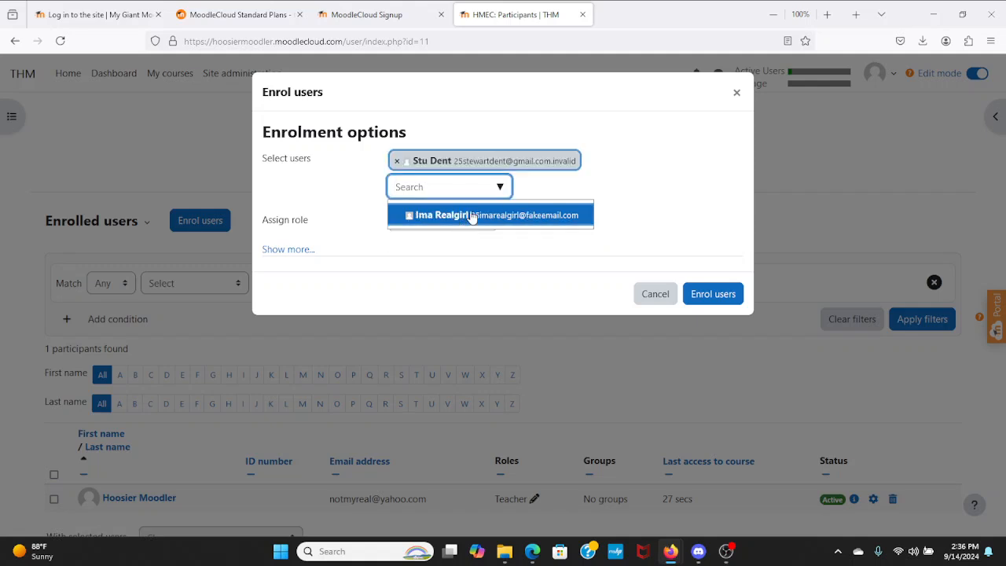
pyautogui.click(472, 216)
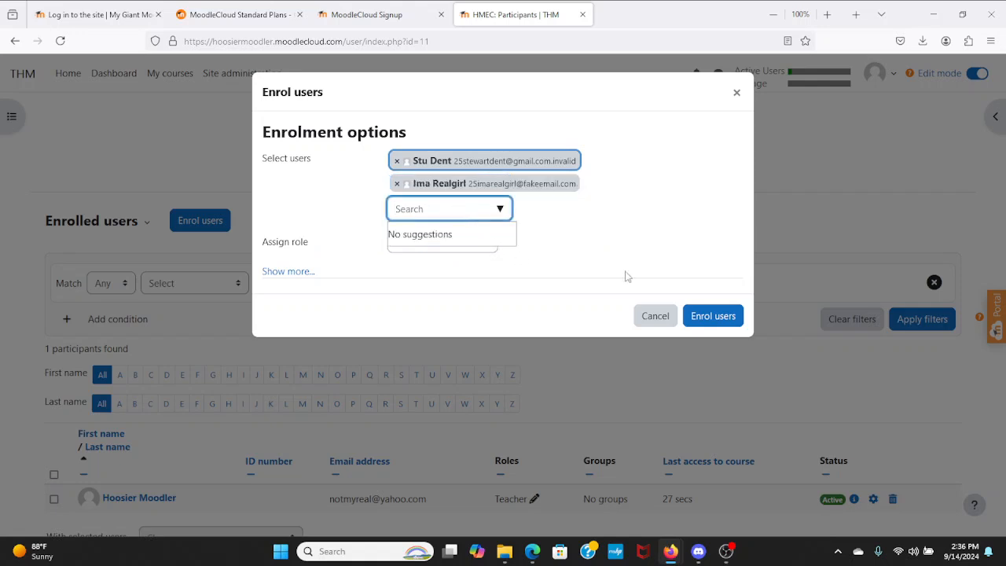
pyautogui.click(714, 316)
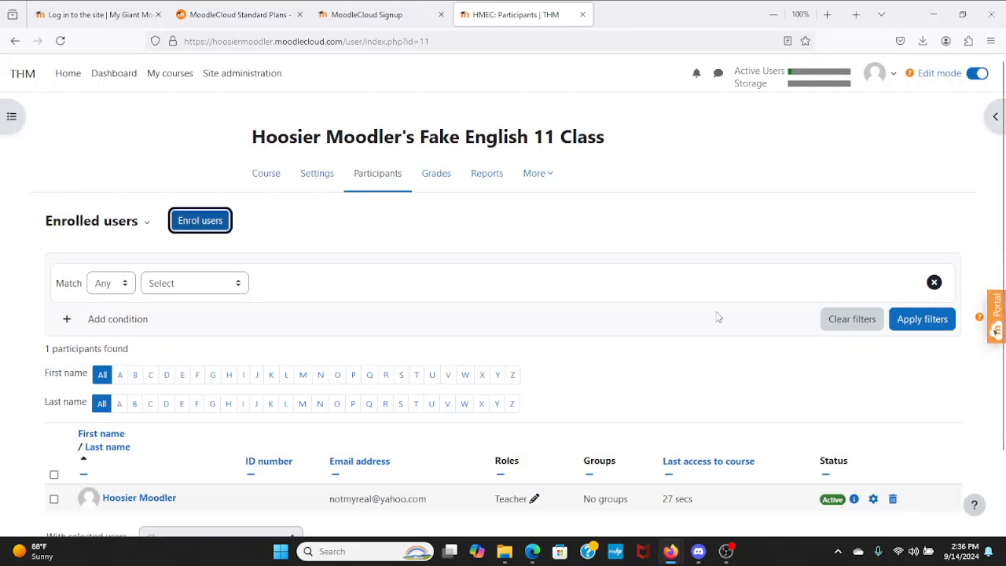
pyautogui.scroll(-1, 533, 309)
pyautogui.scroll(-3, 533, 309)
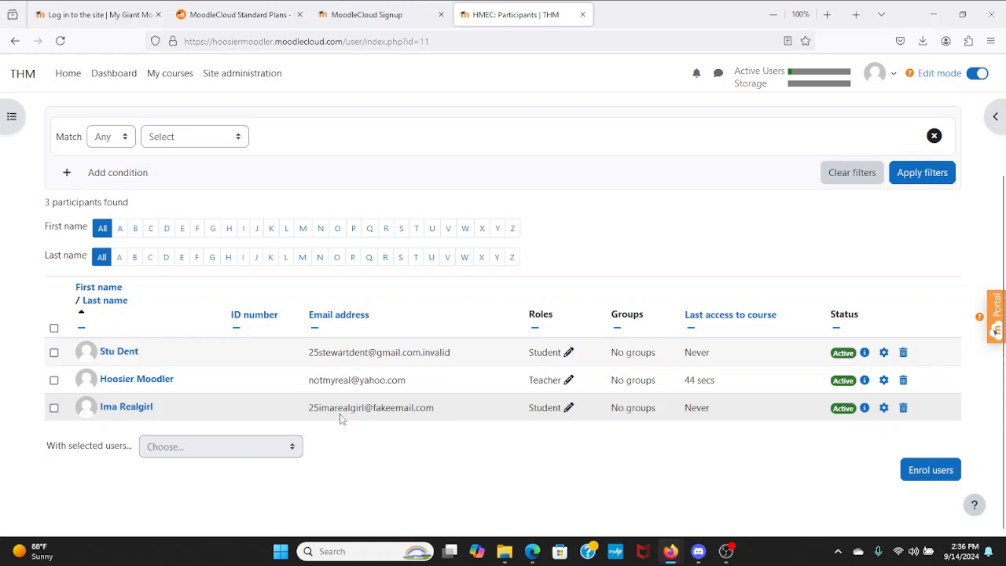
pyautogui.scroll(3, 503, 452)
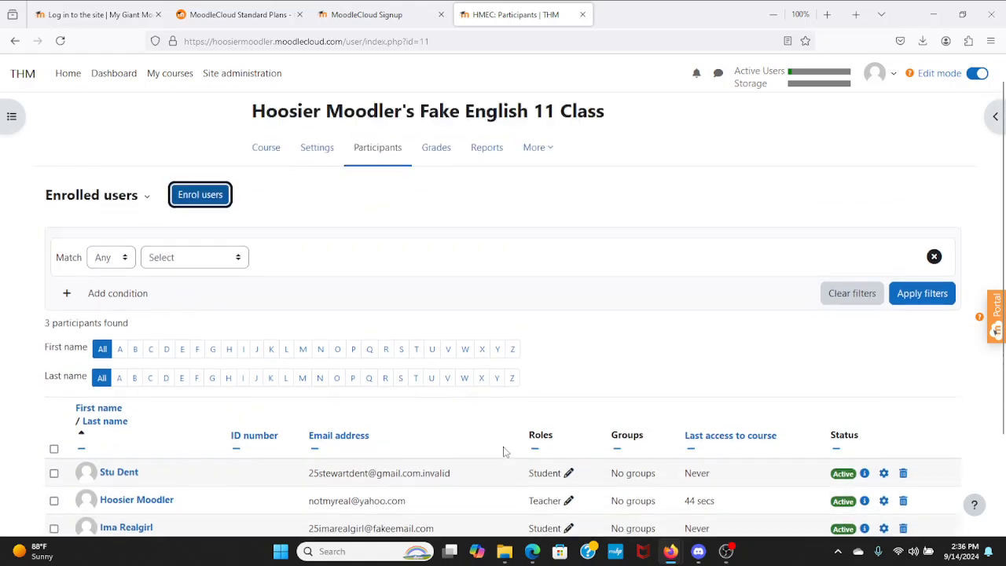
pyautogui.scroll(-3, 505, 452)
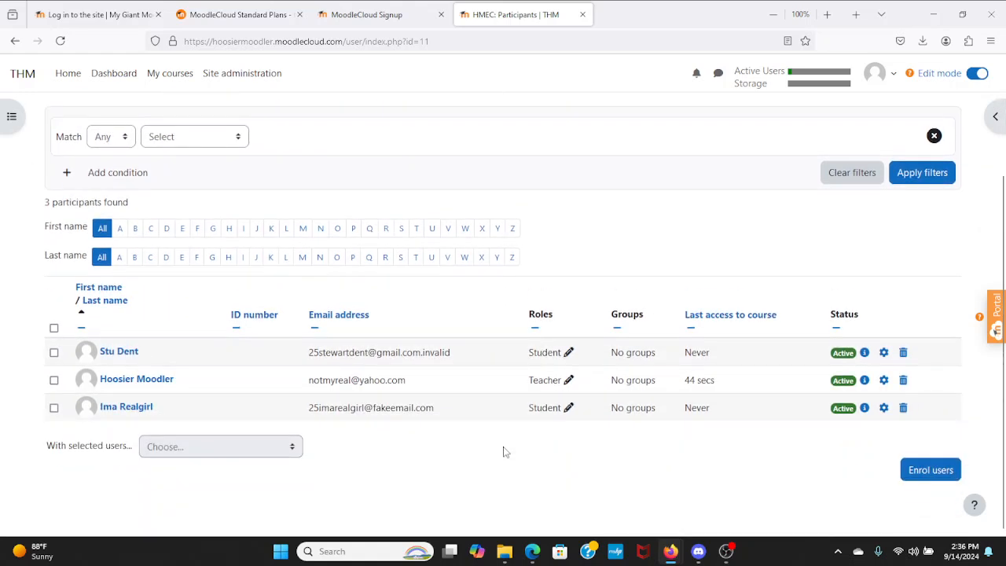
pyautogui.scroll(3, 420, 432)
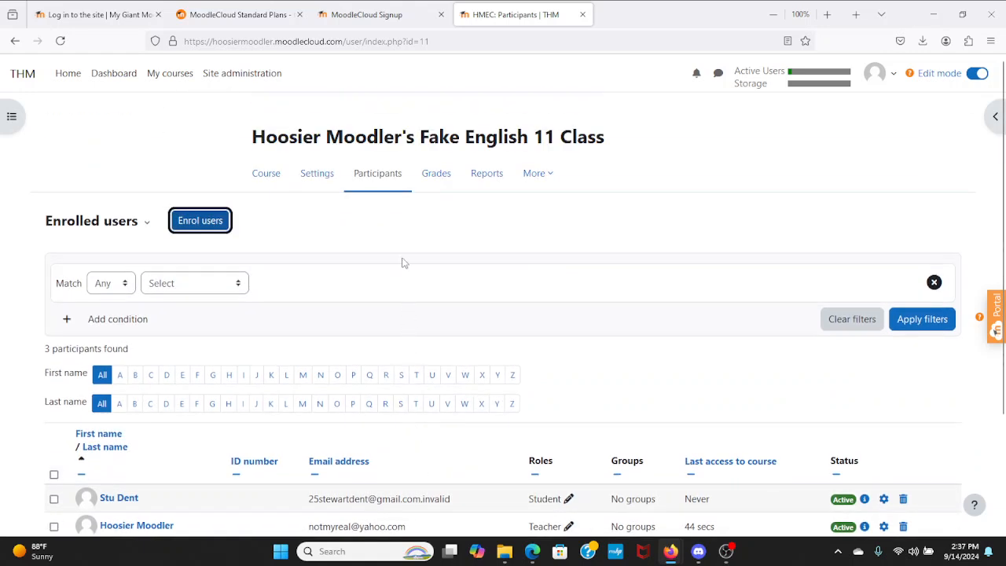
# - Return to the English 11 course's main page through the Course tab
pyautogui.click(267, 187)
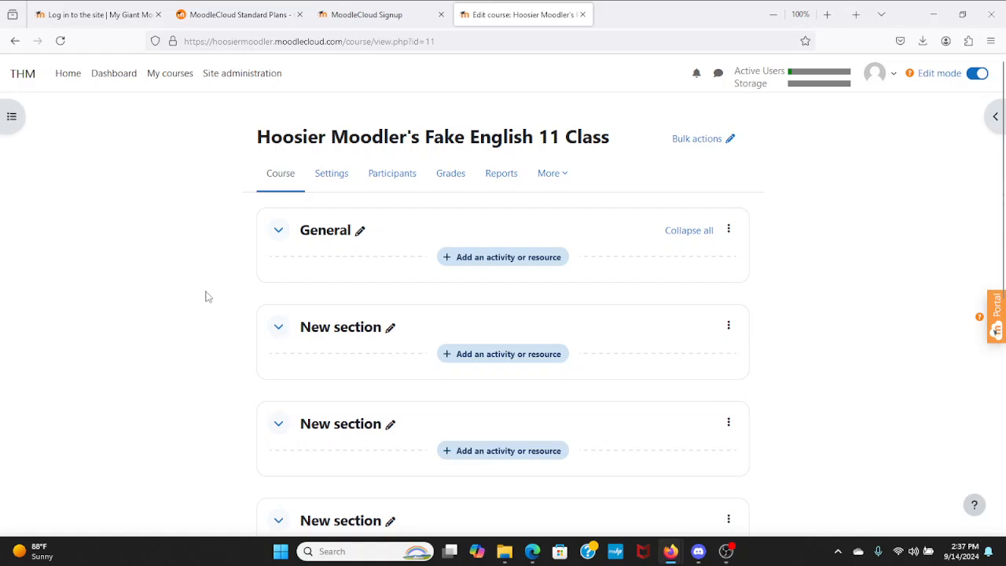
pyautogui.click(237, 74)
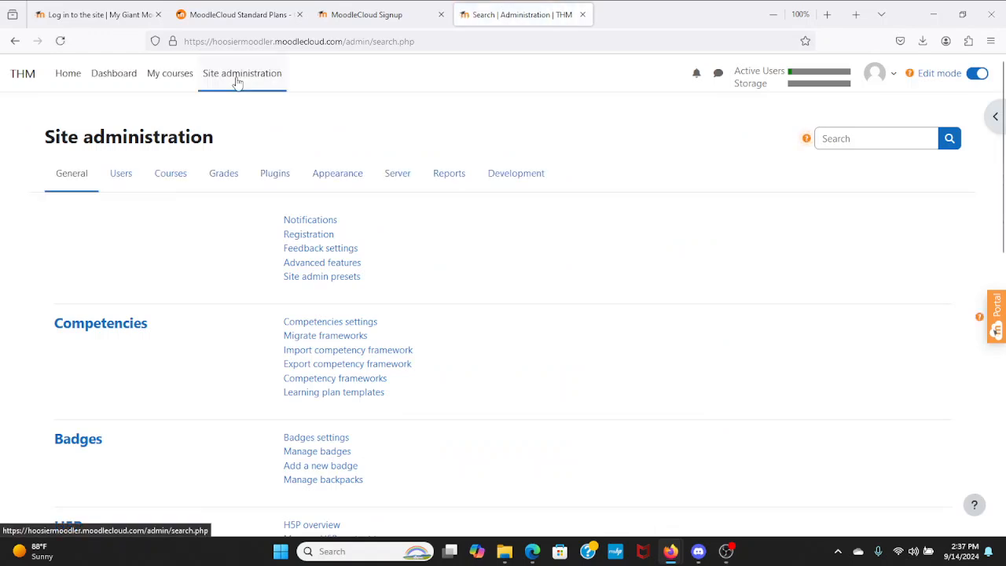
pyautogui.click(121, 174)
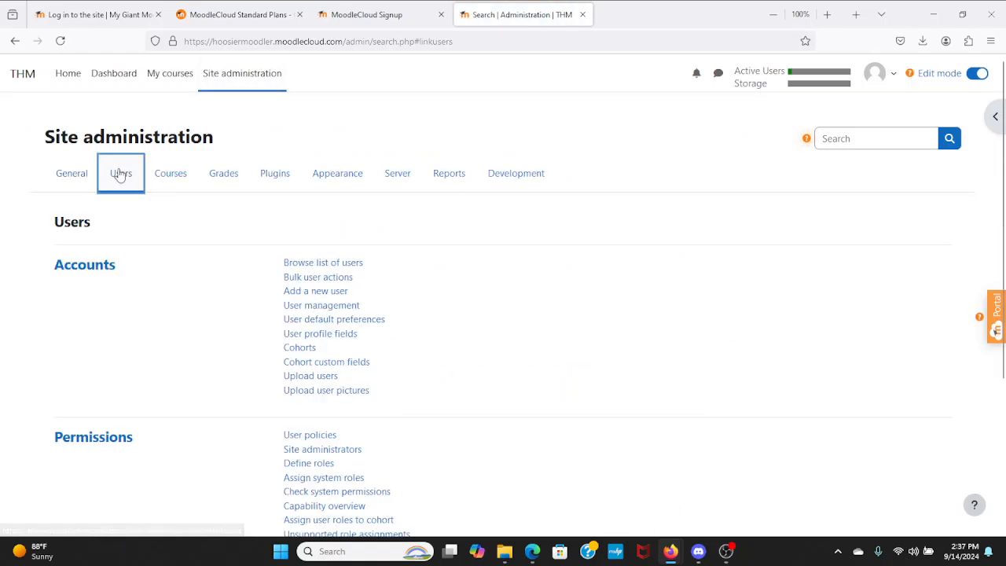
pyautogui.click(301, 292)
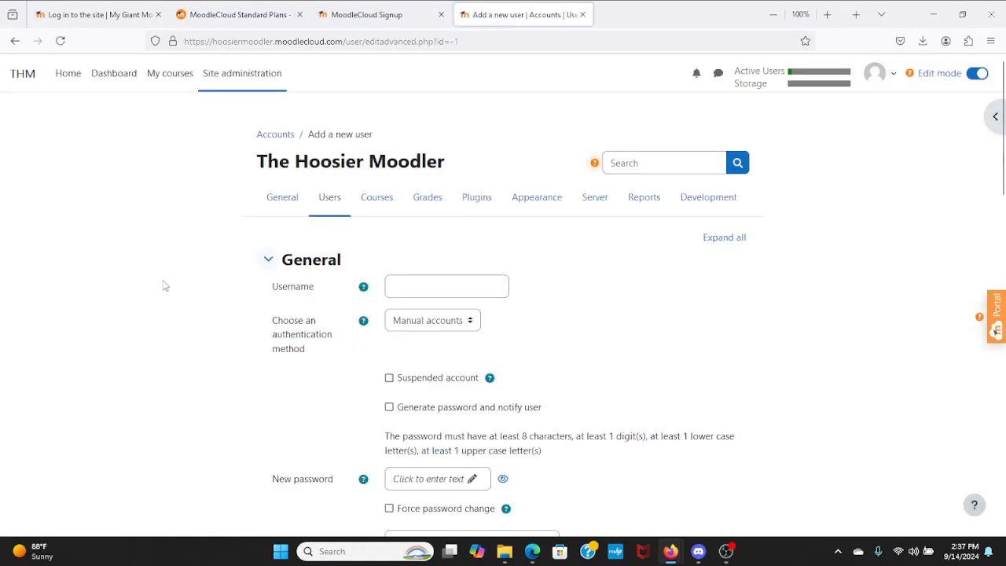
pyautogui.scroll(-2, 220, 287)
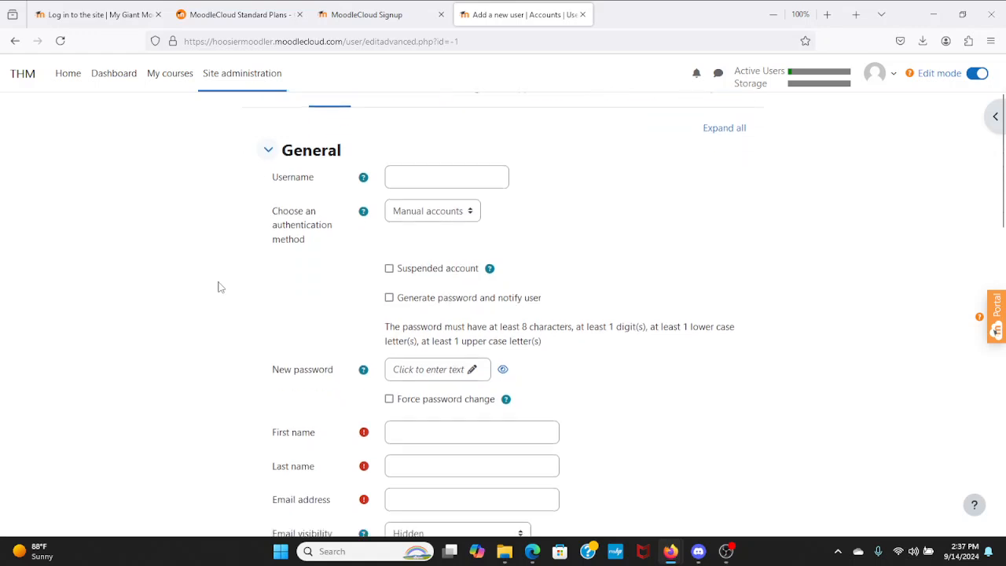
pyautogui.scroll(-1, 220, 287)
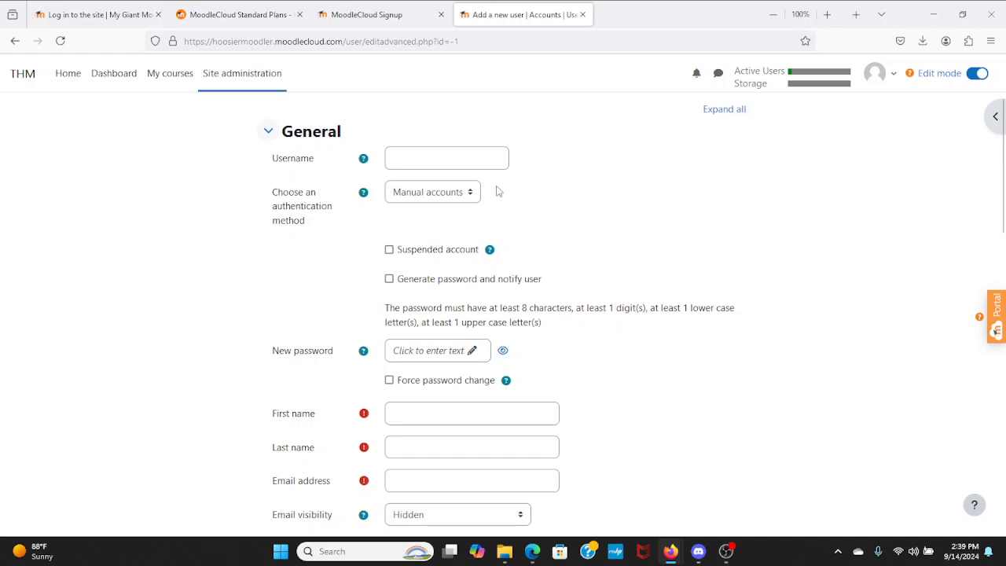
# - Enter the new student's username in the Add a new user form and dismiss the login suggestions
pyautogui.click(494, 161)
pyautogui.write('25')
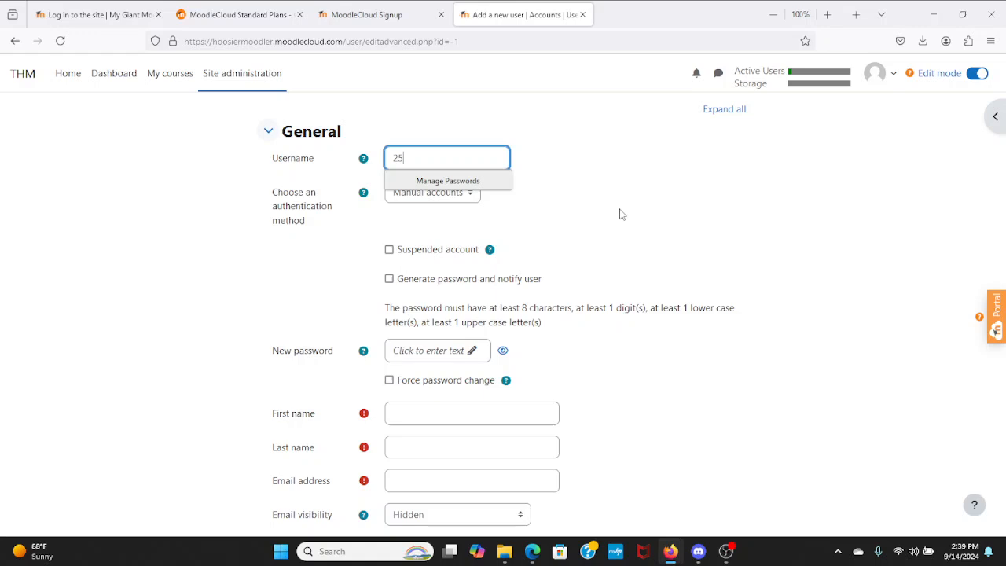
pyautogui.write('frankfakeli')
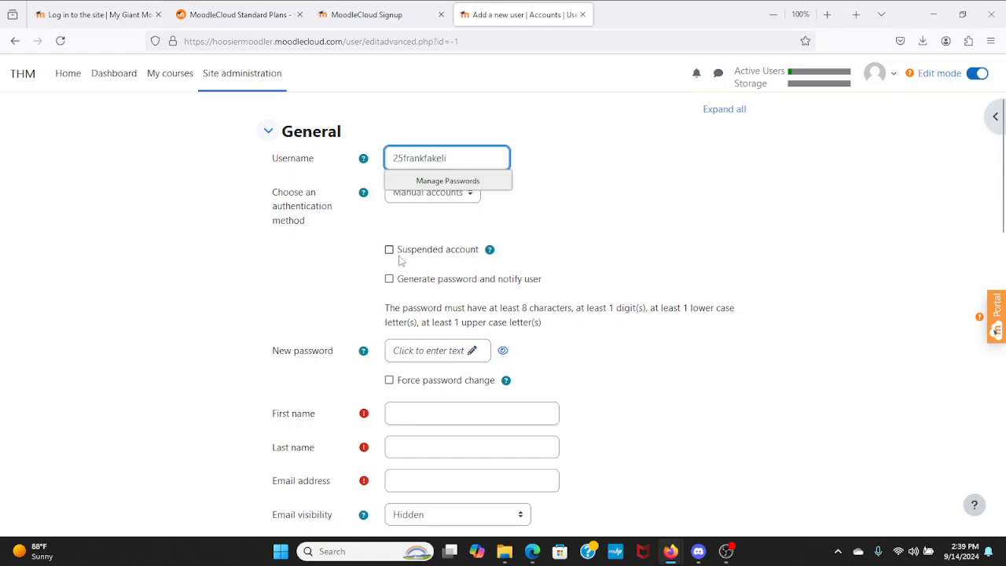
pyautogui.click(322, 297)
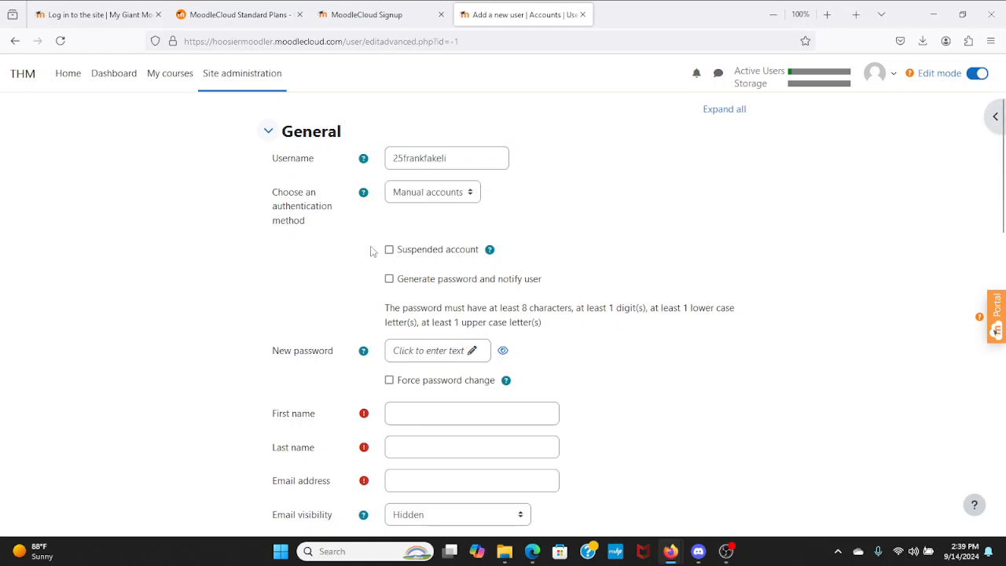
pyautogui.scroll(-1, 368, 262)
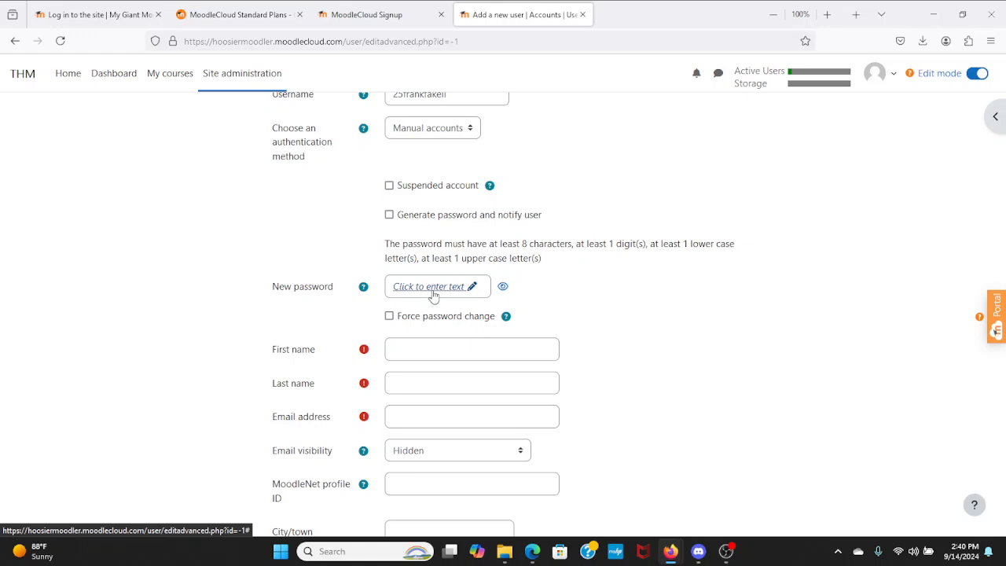
# - Set a new password for the user account
pyautogui.click(433, 295)
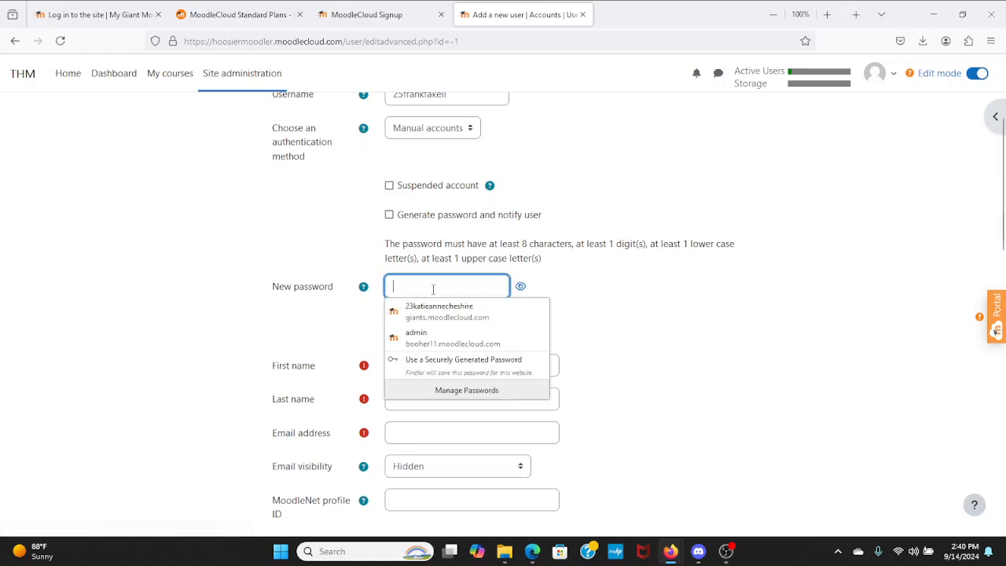
pyautogui.write('Pa')
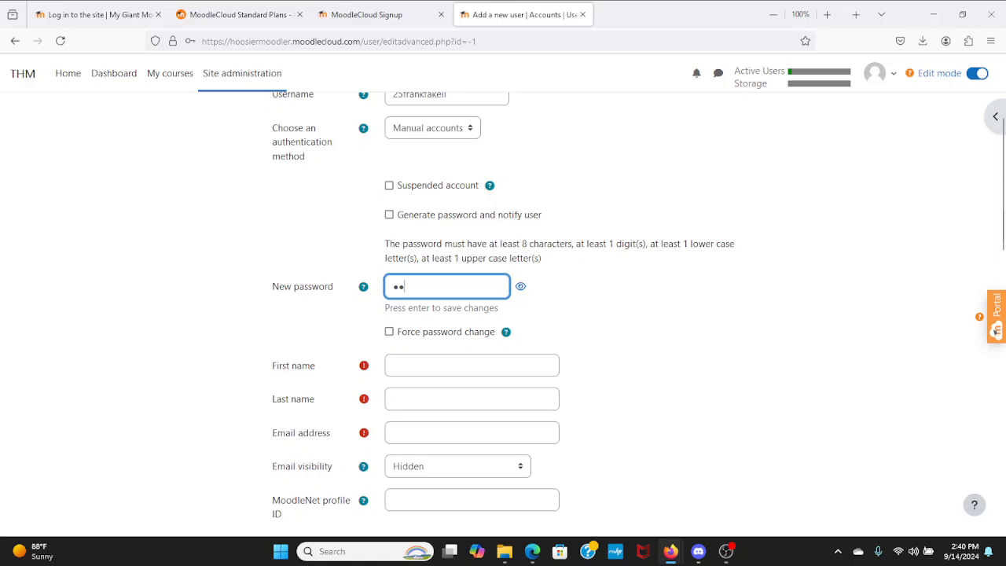
pyautogui.press('BackSpace')
pyautogui.write('ass')
pyautogui.press('BackSpace')
pyautogui.press('BackSpace')
pyautogui.press('BackSpace')
pyautogui.press('BackSpace')
pyautogui.write('Pass')
pyautogui.press('BackSpace')
pyautogui.press('BackSpace')
pyautogui.press('BackSpace')
pyautogui.write('Password')
pyautogui.scroll(1, 406, 361)
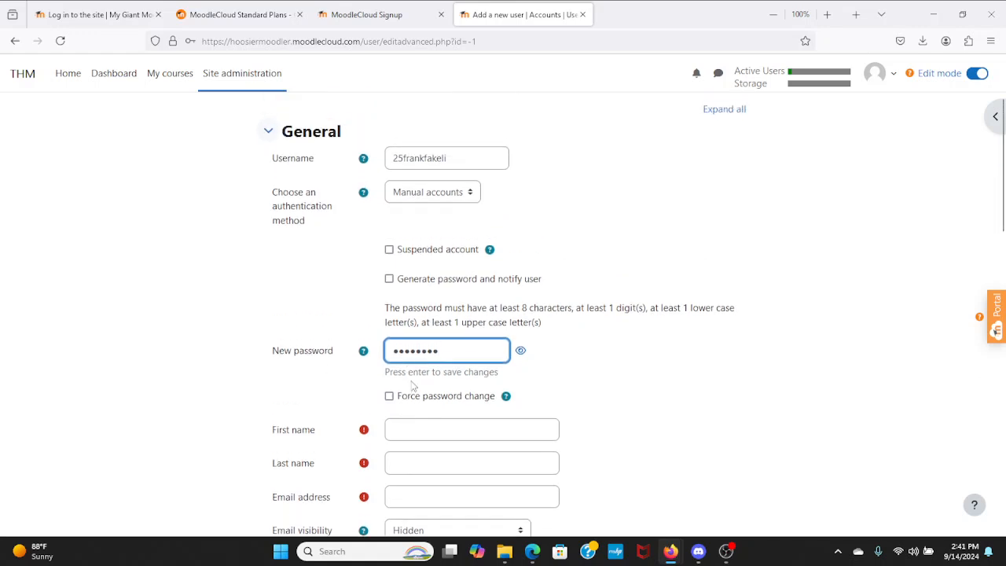
# - Fill in the user's first and last name, then check the username and its help
pyautogui.click(421, 425)
pyautogui.write('Frank')
pyautogui.press('Tab')
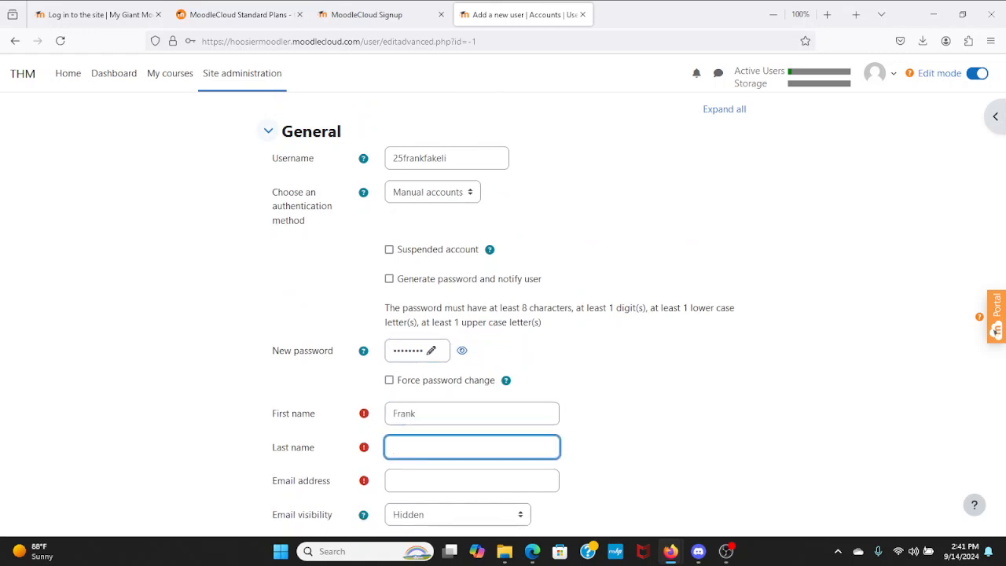
pyautogui.write('Fakeli')
pyautogui.scroll(3, 407, 390)
pyautogui.doubleClick(463, 287)
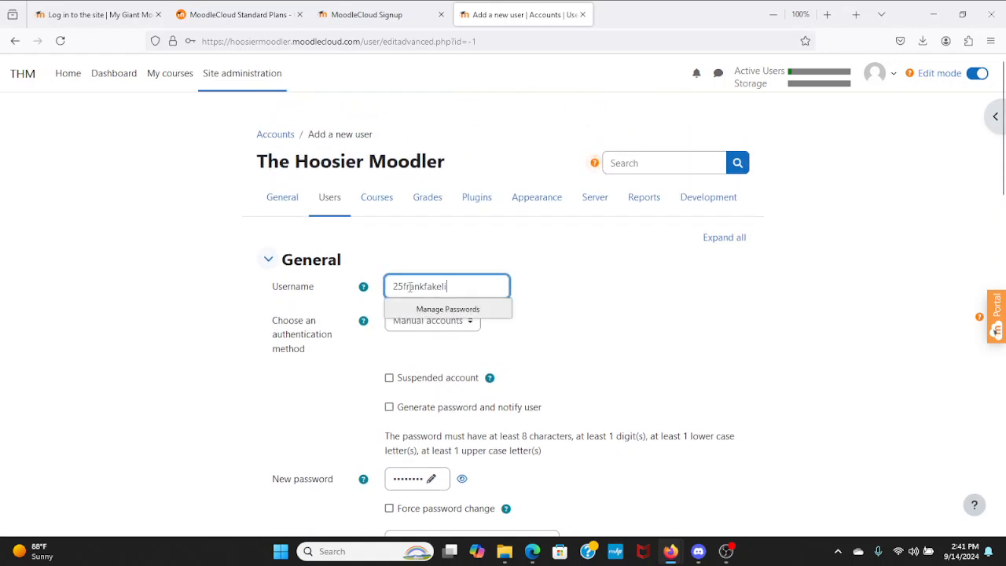
pyautogui.click(362, 287)
pyautogui.scroll(-4, 322, 353)
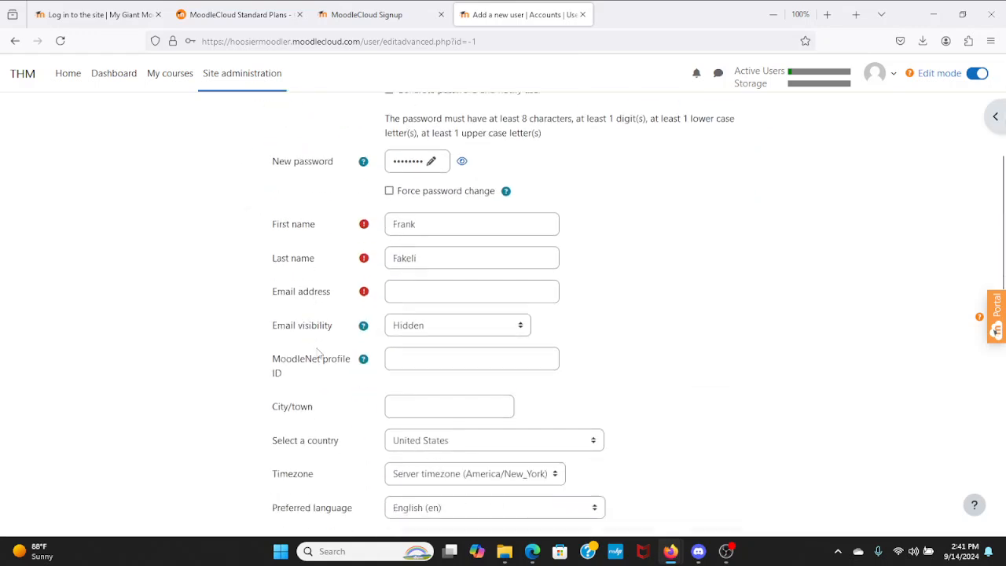
pyautogui.scroll(-2, 307, 367)
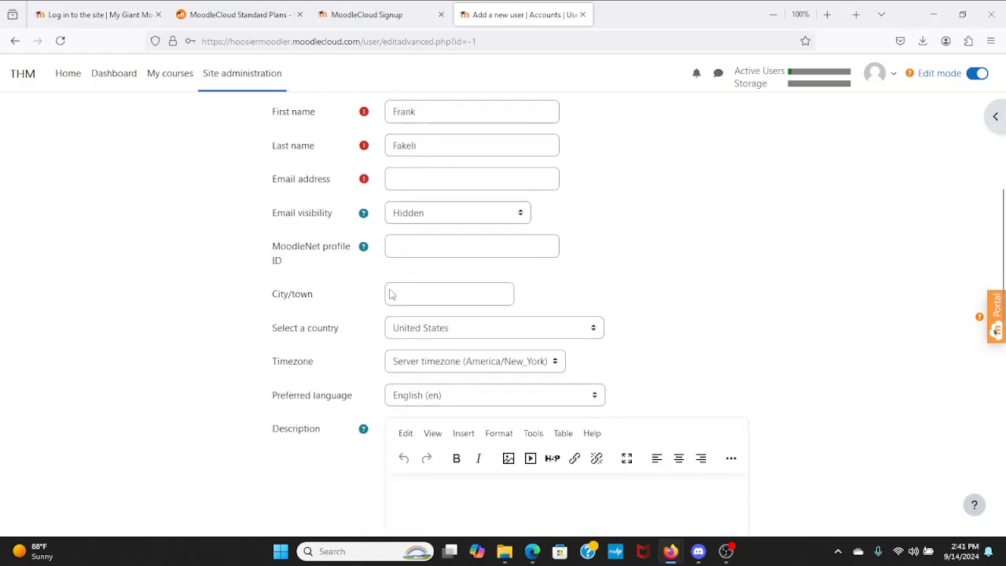
pyautogui.scroll(1, 391, 294)
# - Enter the user's email address, changing its domain to fake.com
pyautogui.click(411, 225)
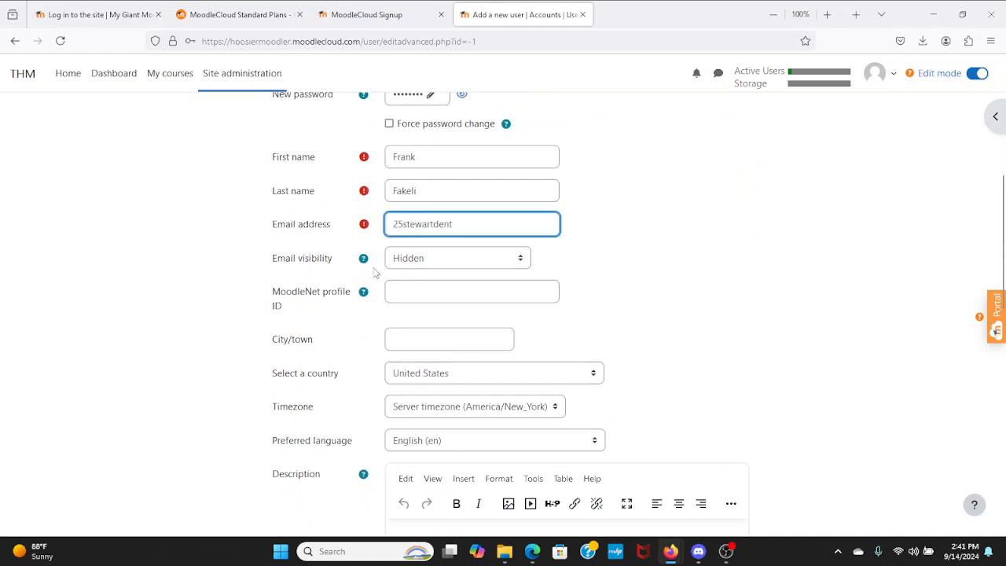
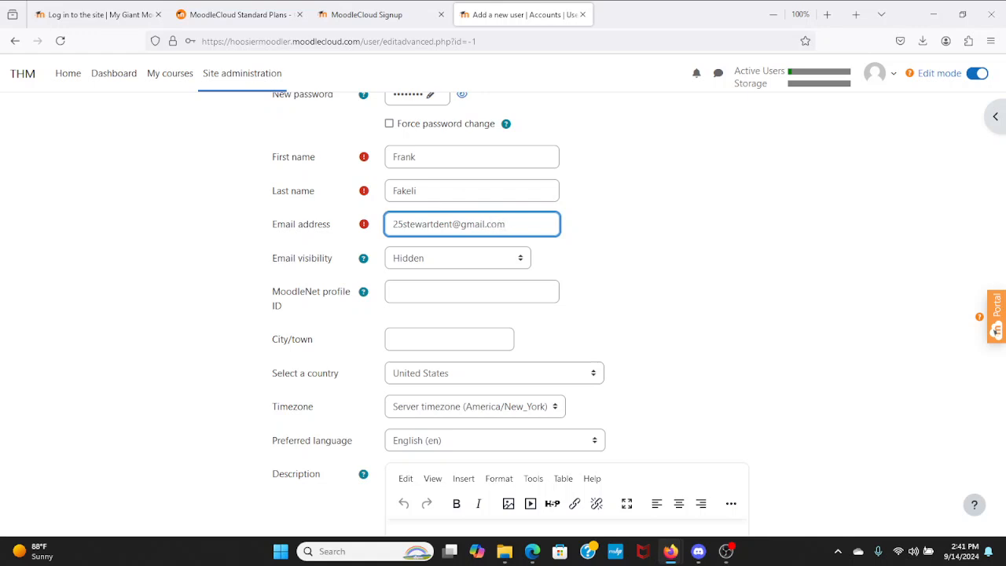
pyautogui.write('fake.com,')
pyautogui.scroll(-3, 350, 309)
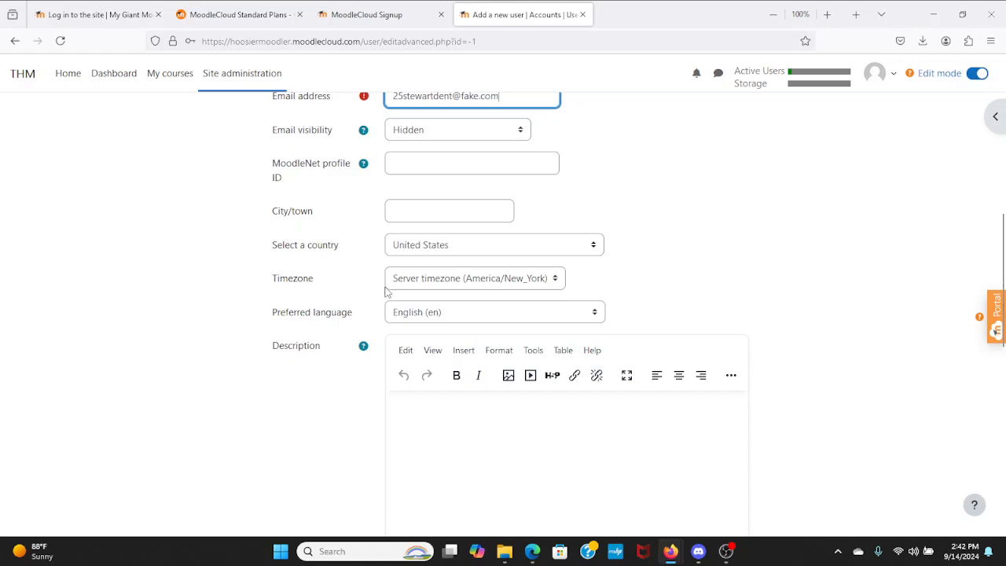
pyautogui.scroll(-13, 370, 310)
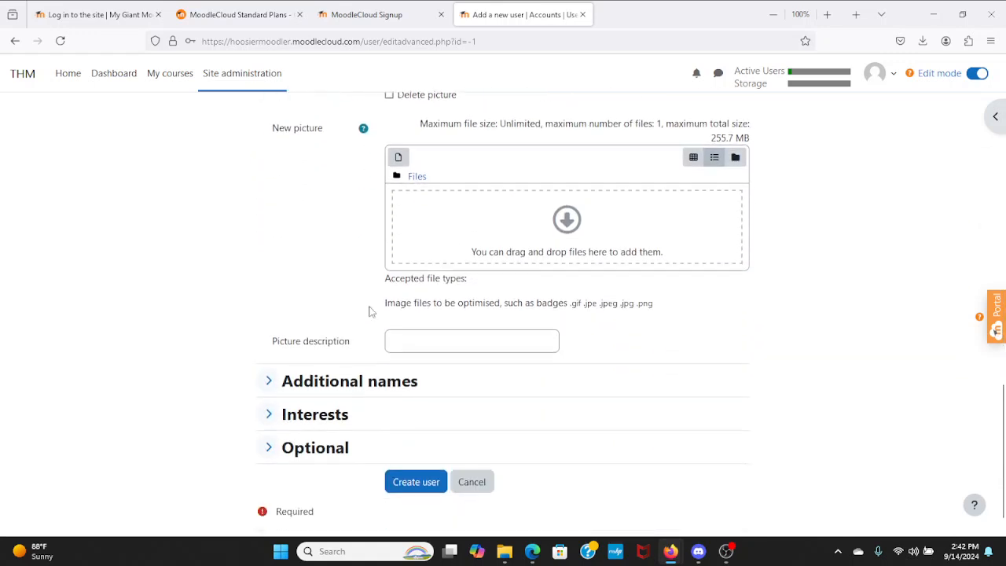
pyautogui.scroll(-1, 370, 311)
pyautogui.scroll(3, 371, 311)
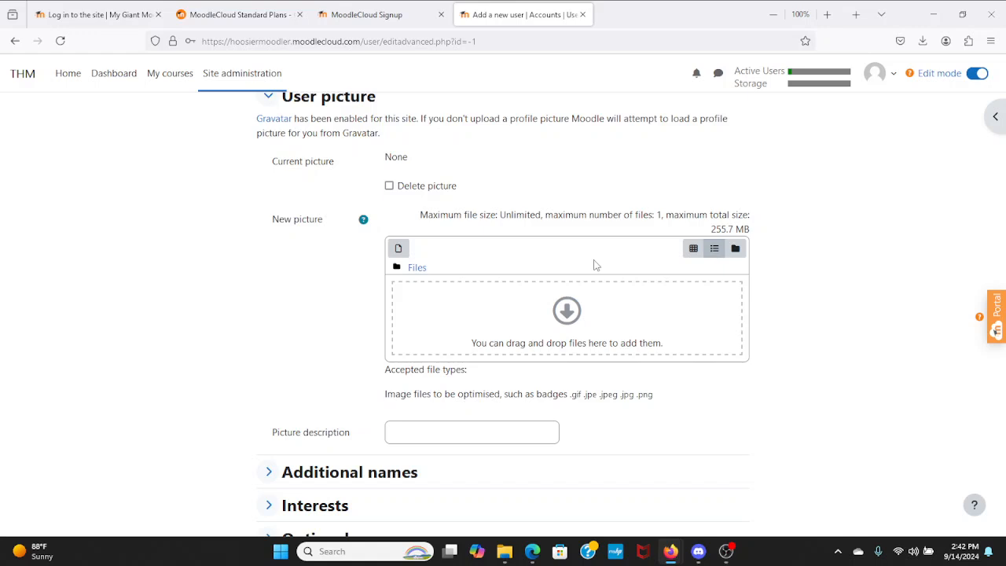
pyautogui.scroll(-3, 227, 317)
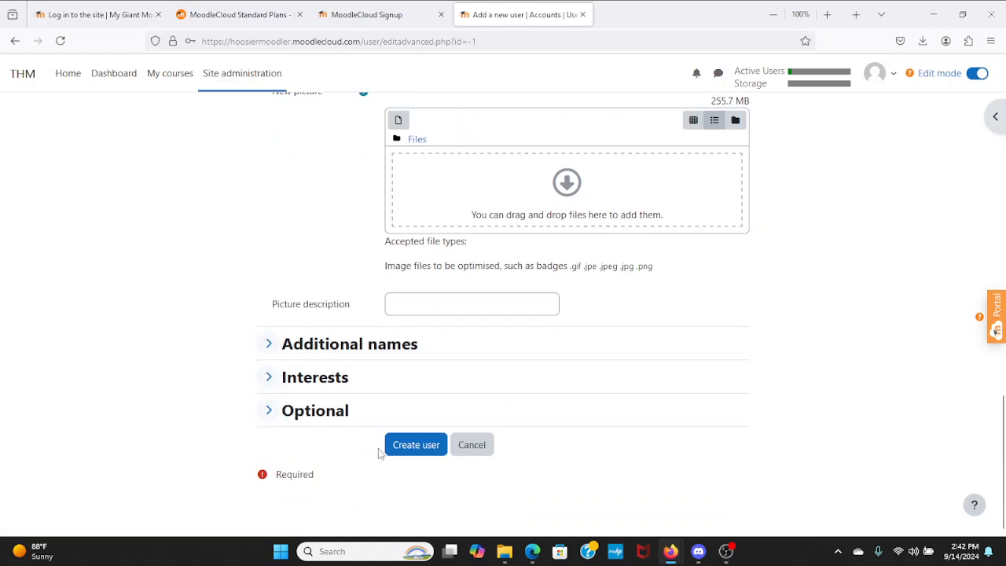
# - Create the user account and decline Firefox's offer to save the password
pyautogui.click(414, 453)
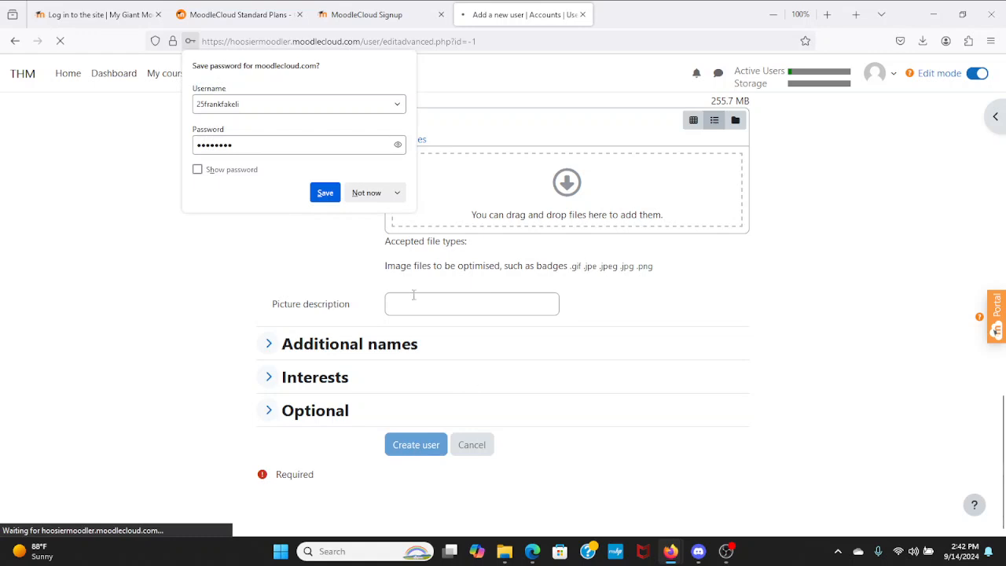
pyautogui.click(367, 193)
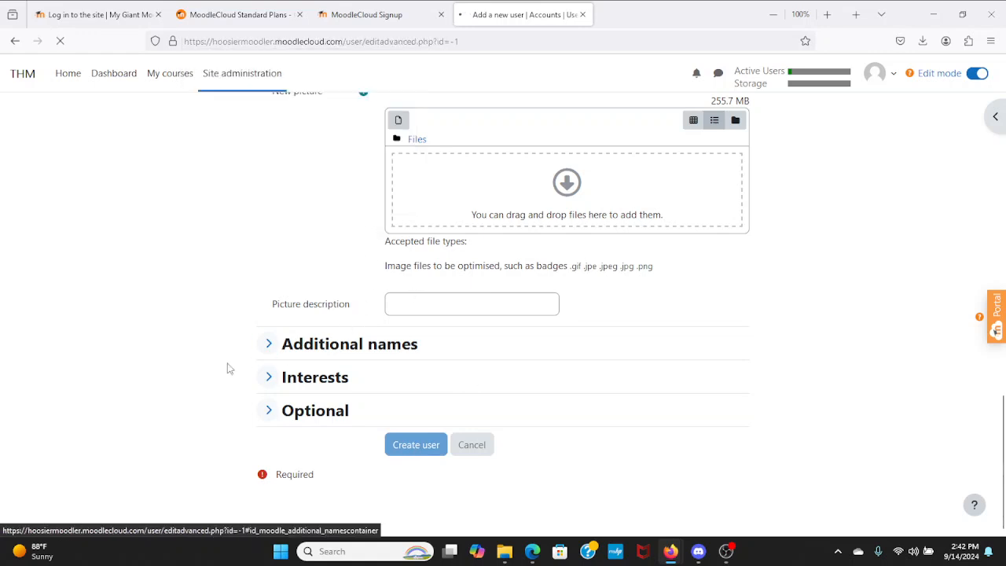
pyautogui.scroll(-1, 310, 319)
pyautogui.scroll(-2, 310, 319)
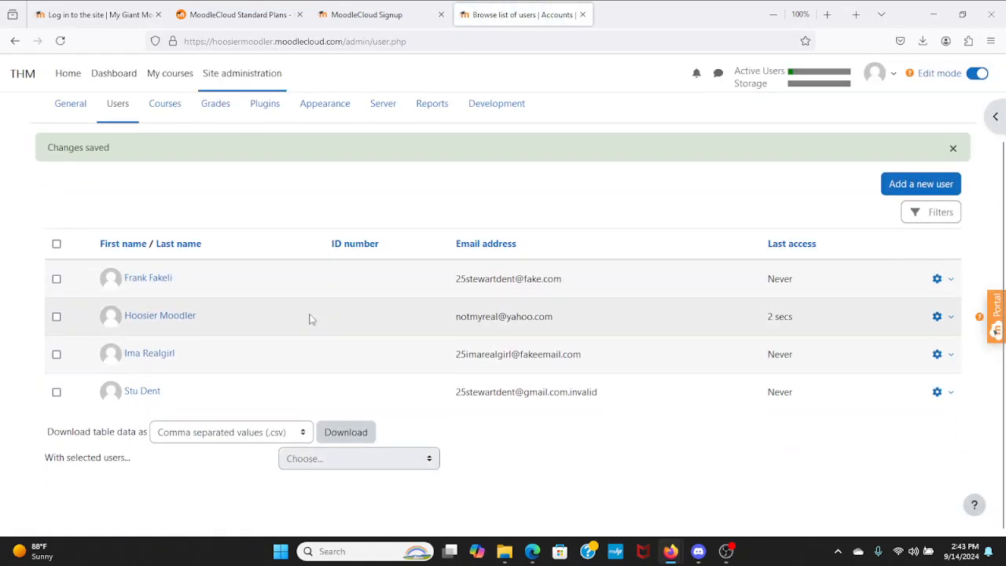
pyautogui.scroll(3, 310, 319)
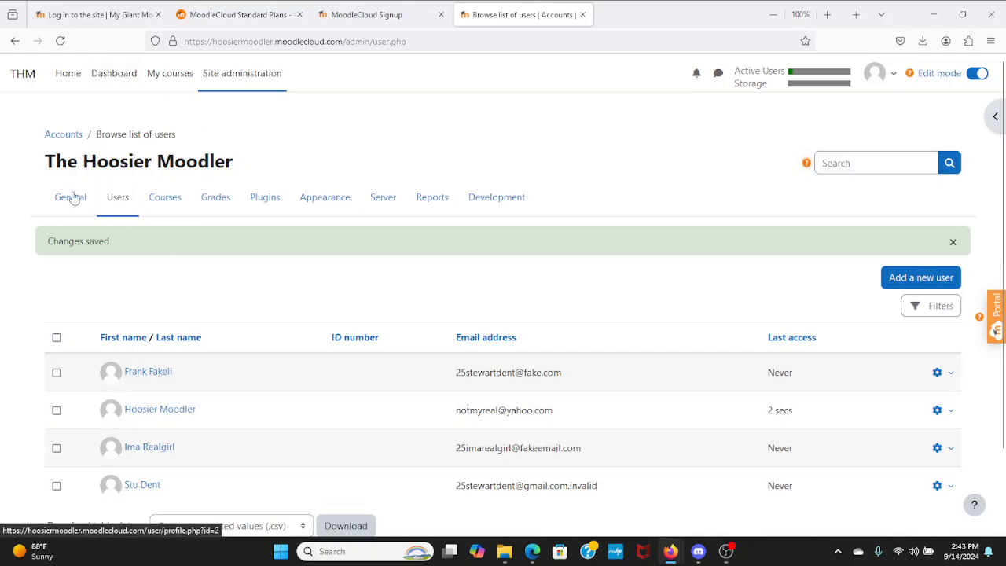
# - From Home, open Hoosier Moodler's Fake English 11 Class and view its Participants list
pyautogui.click(66, 76)
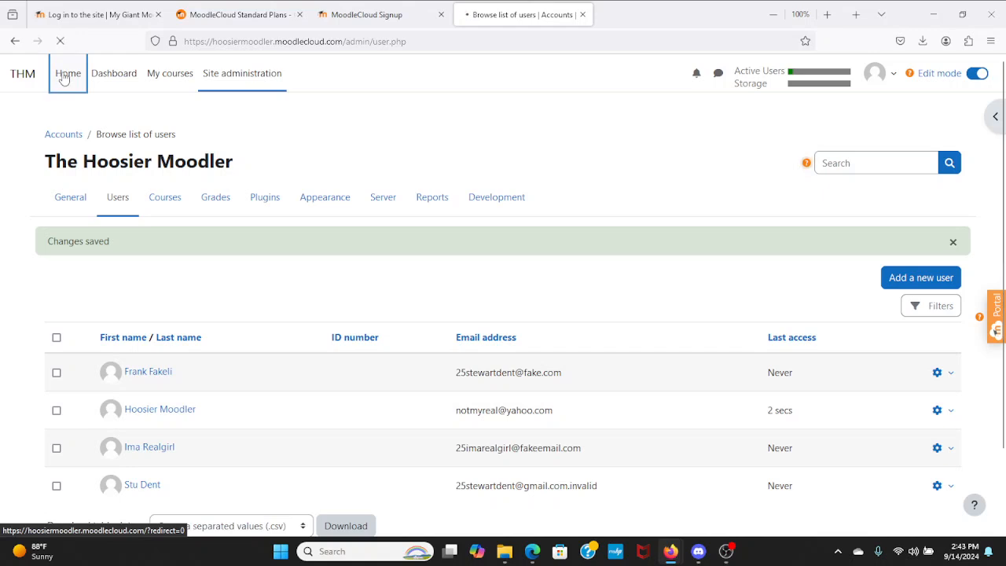
pyautogui.click(373, 334)
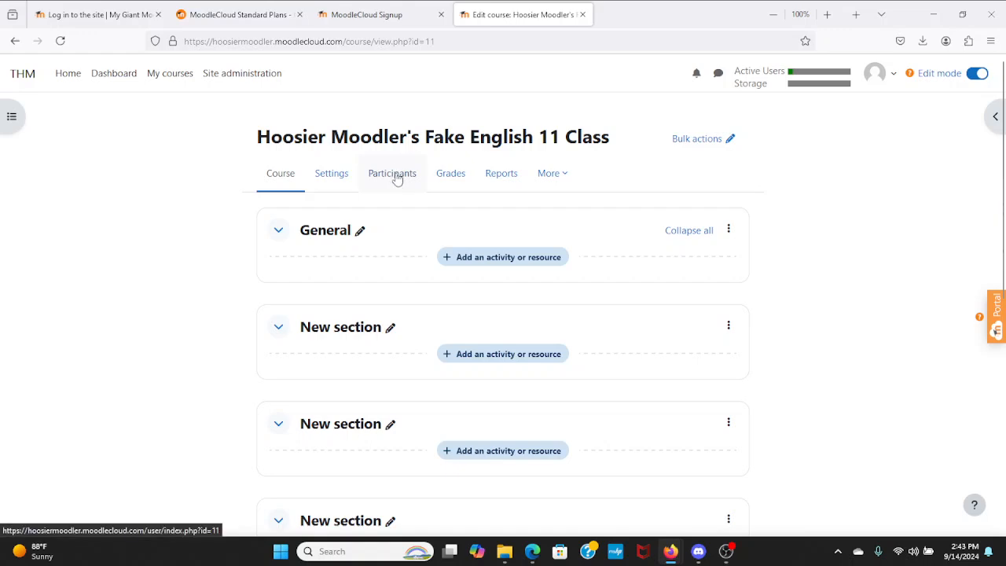
pyautogui.click(396, 174)
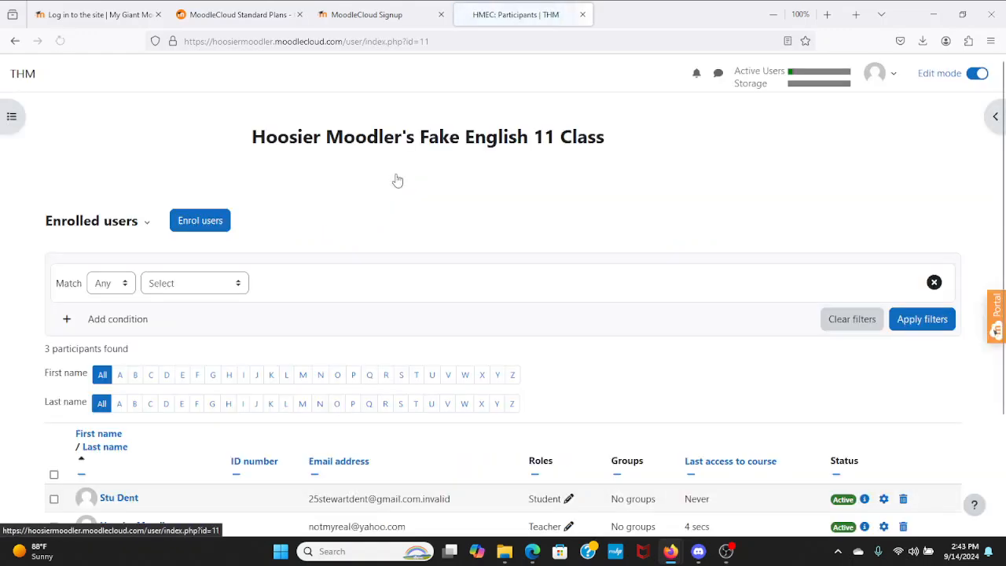
pyautogui.scroll(-3, 388, 251)
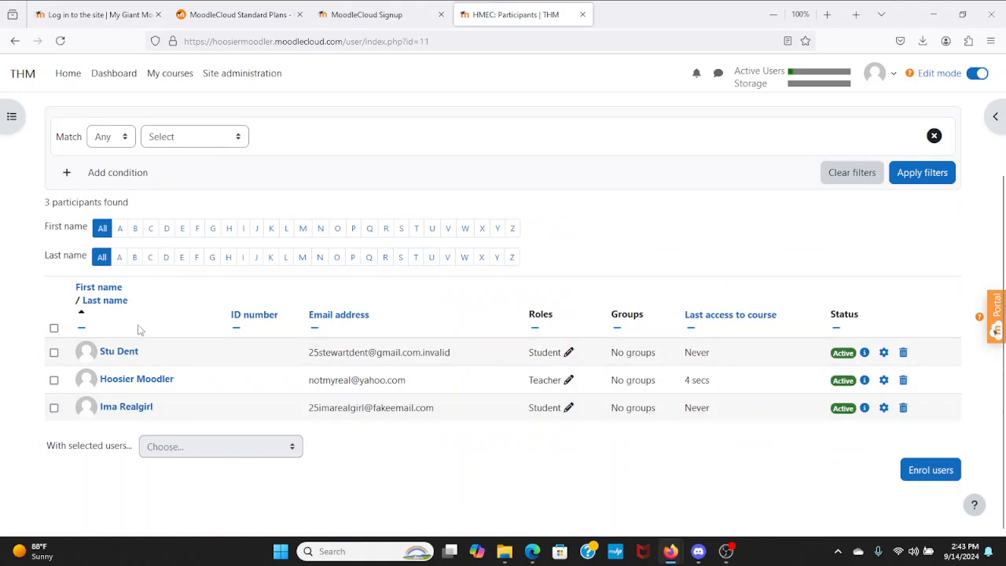
pyautogui.scroll(3, 240, 357)
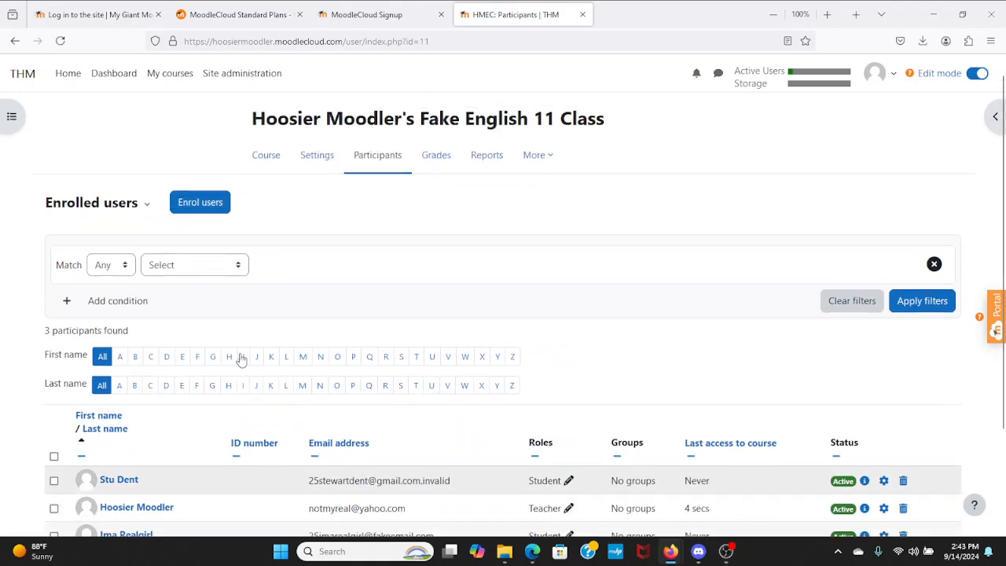
# - Enrol the new user, found by searching 'fr', in the course as a Student
pyautogui.click(201, 206)
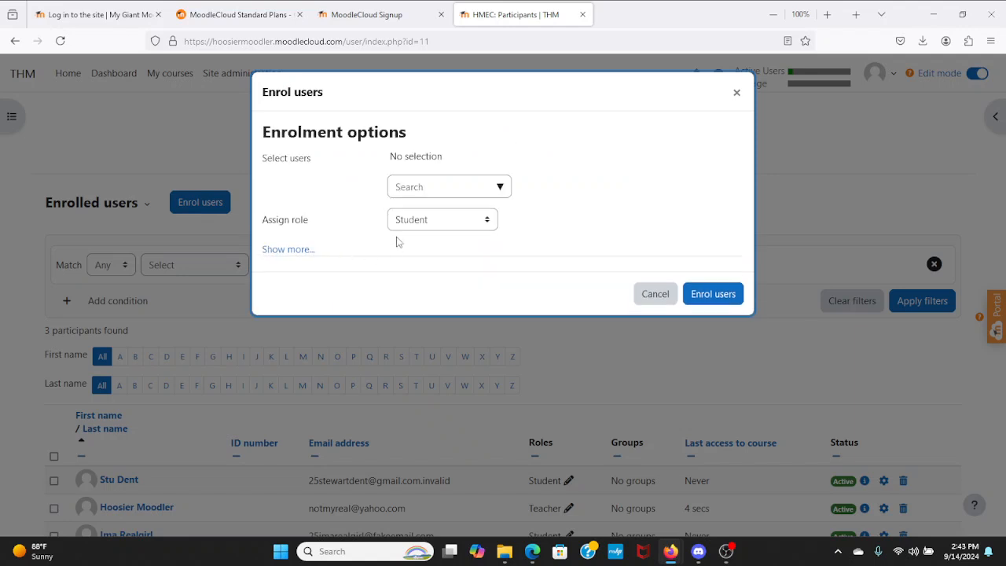
pyautogui.click(426, 189)
pyautogui.write('fr')
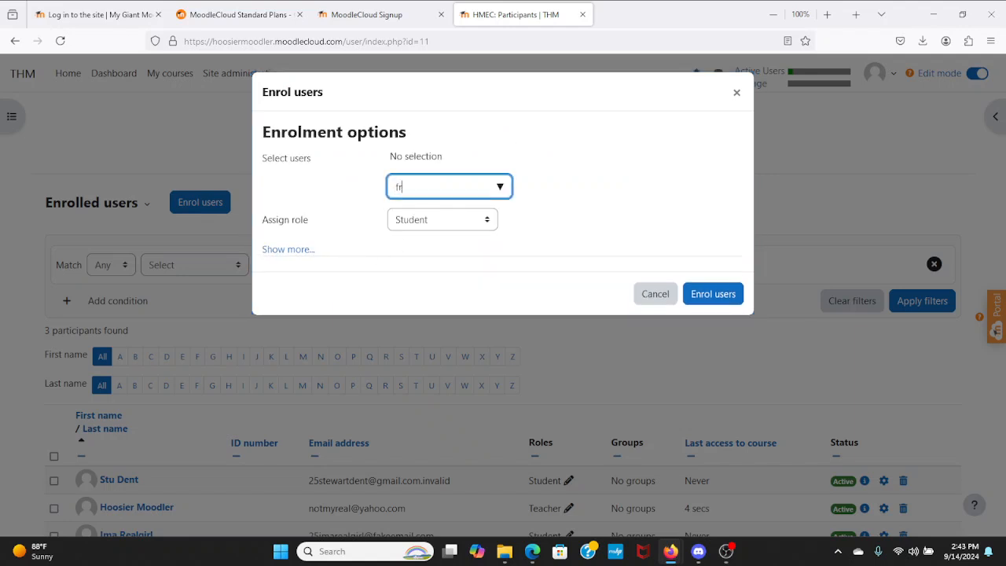
pyautogui.click(433, 220)
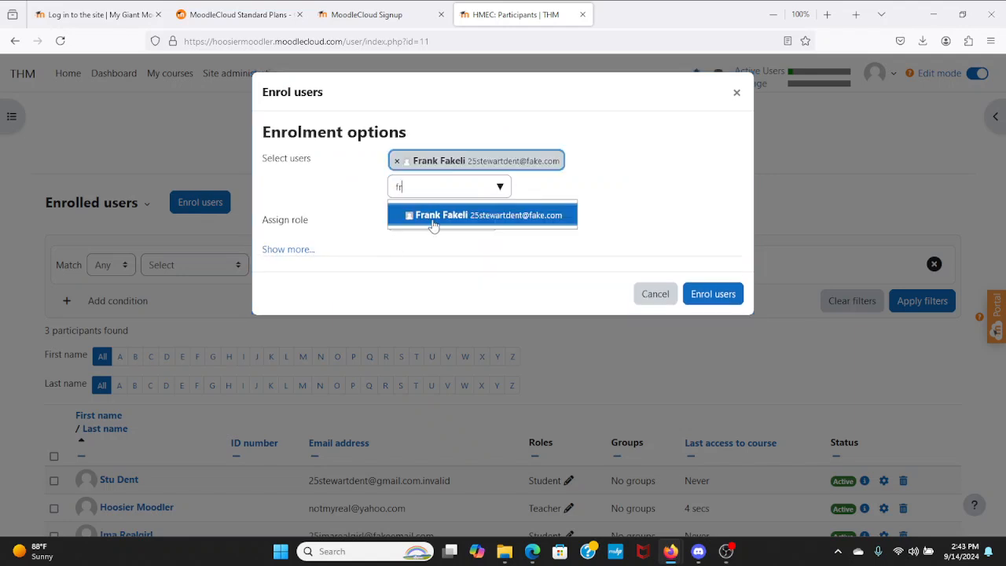
pyautogui.click(703, 299)
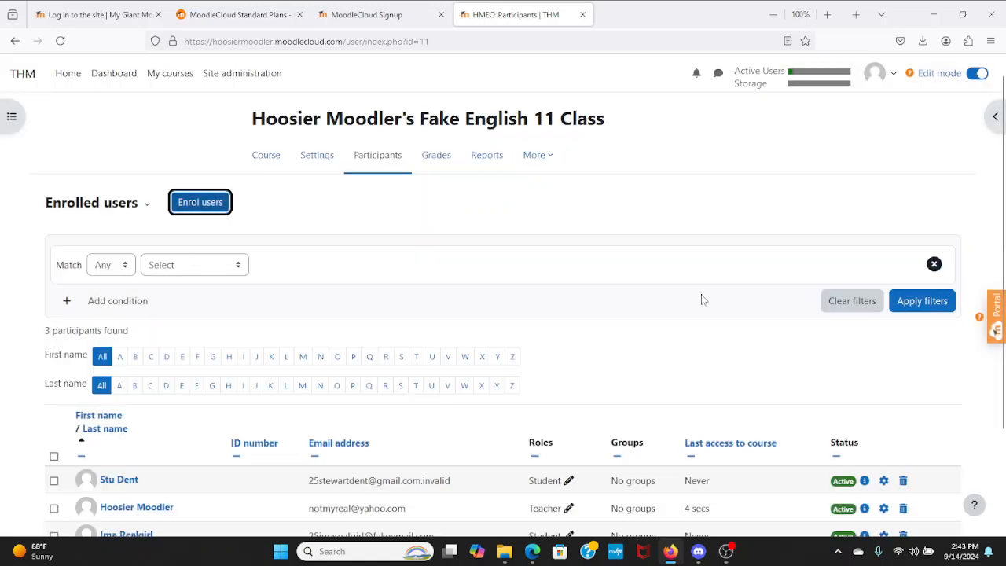
pyautogui.scroll(-2, 540, 312)
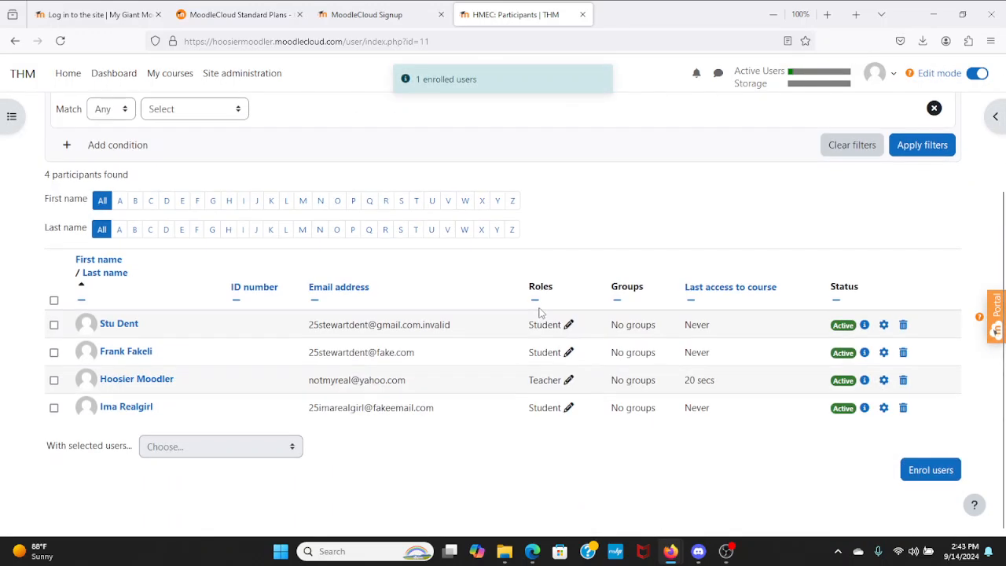
pyautogui.scroll(2, 664, 389)
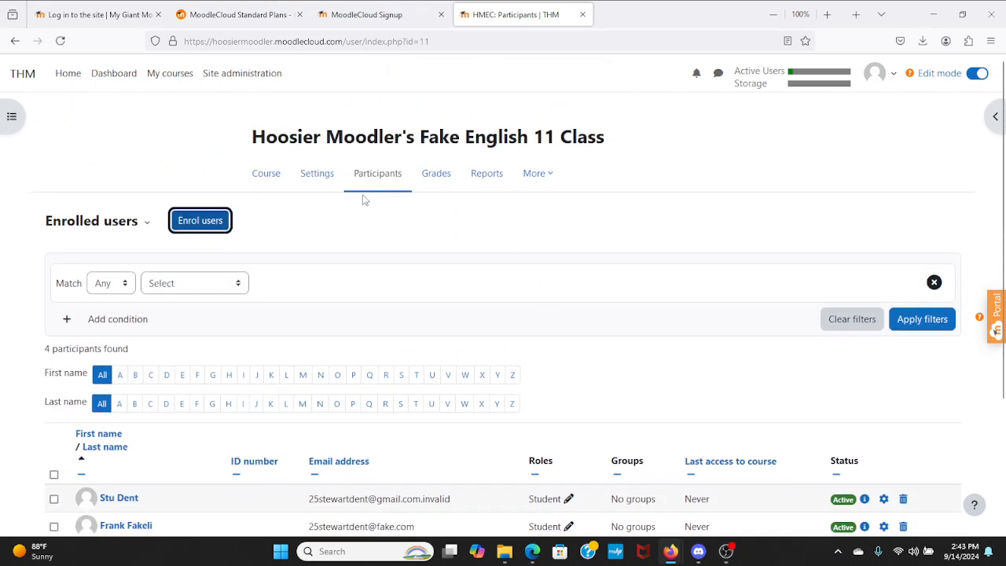
# - Rename the course's General section to 'Resources and Mandatory Assessments'
pyautogui.click(266, 174)
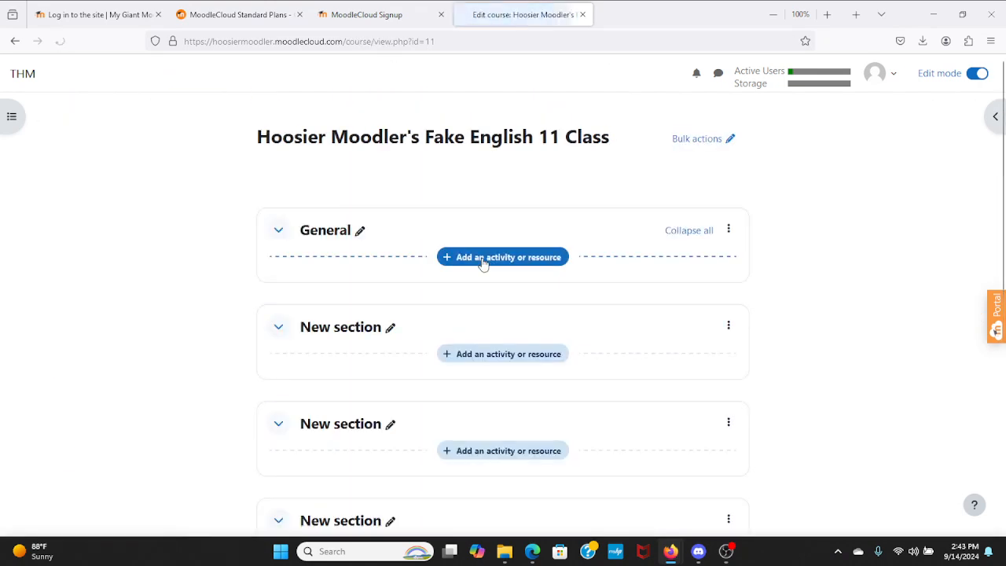
pyautogui.scroll(-3, 291, 308)
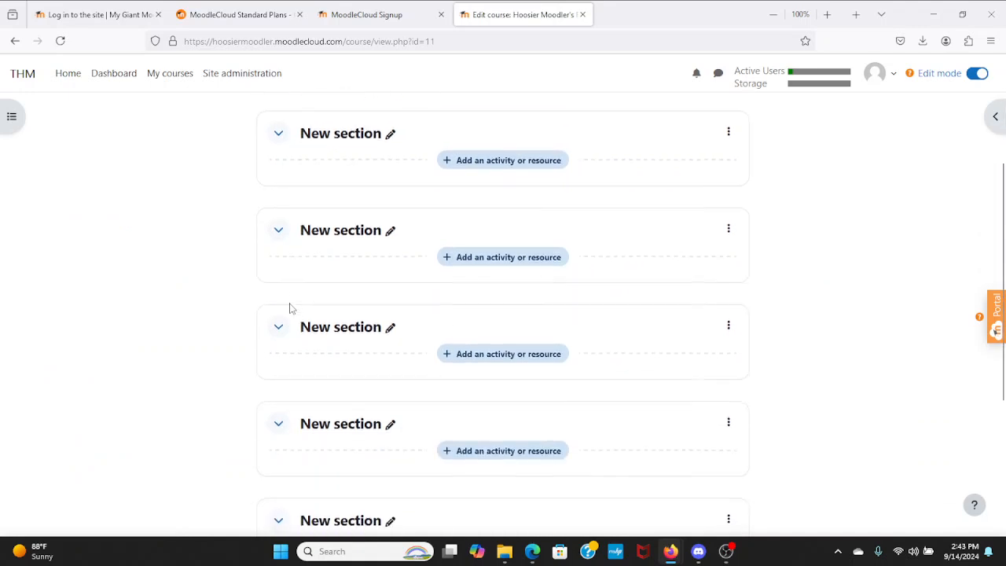
pyautogui.scroll(1, 290, 307)
pyautogui.scroll(2, 290, 308)
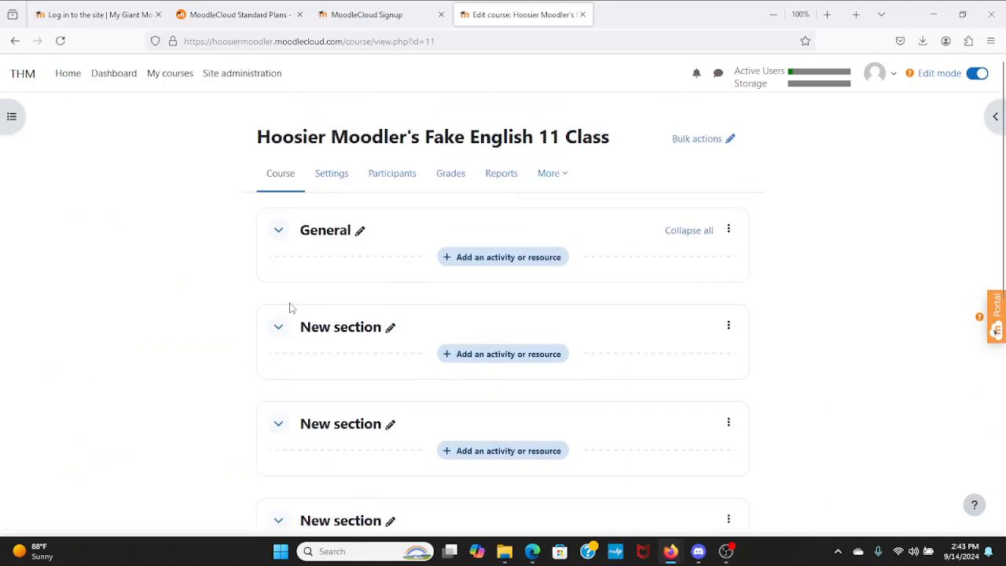
pyautogui.click(360, 233)
pyautogui.write('Resources and Manda')
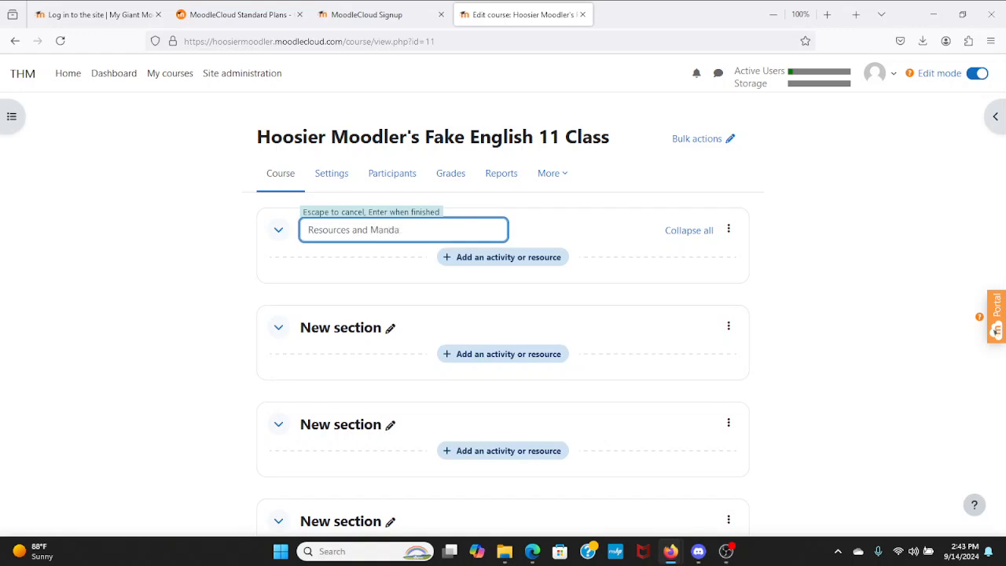
pyautogui.write('tory Assessments')
pyautogui.press('Return')
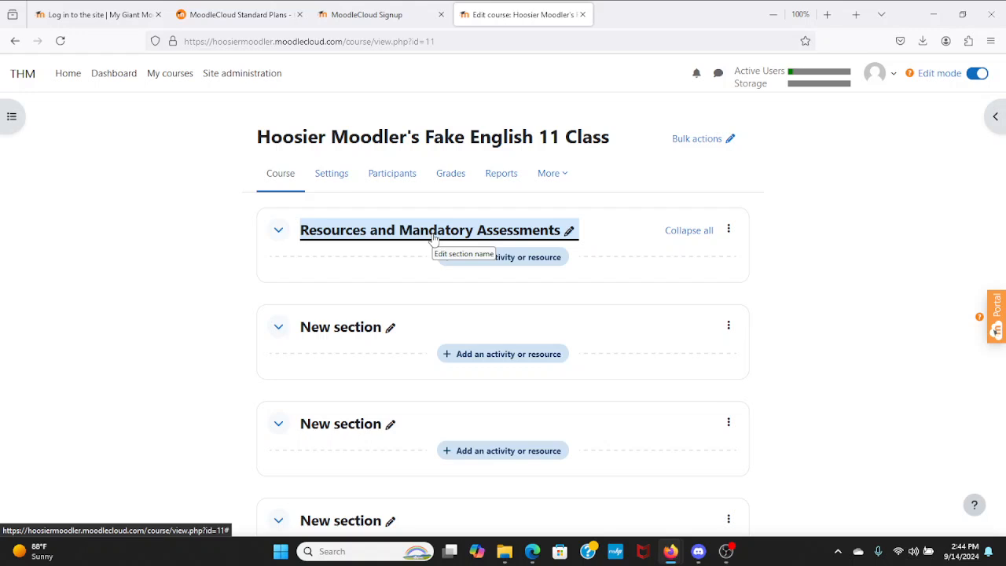
pyautogui.scroll(-2, 227, 290)
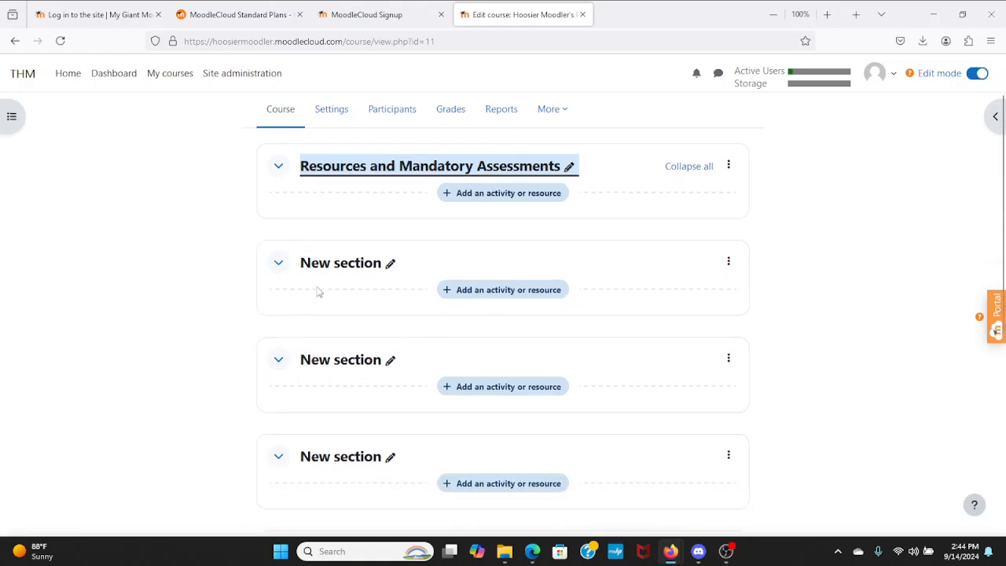
pyautogui.click(390, 264)
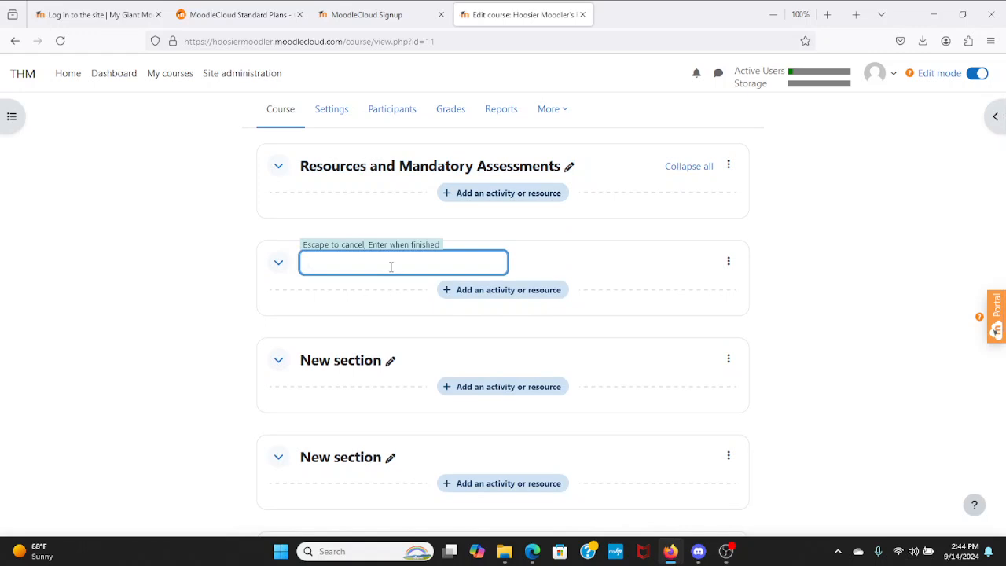
# - Name the second section 'Today's Assignments'
pyautogui.write("Today's Assignments")
pyautogui.press('Return')
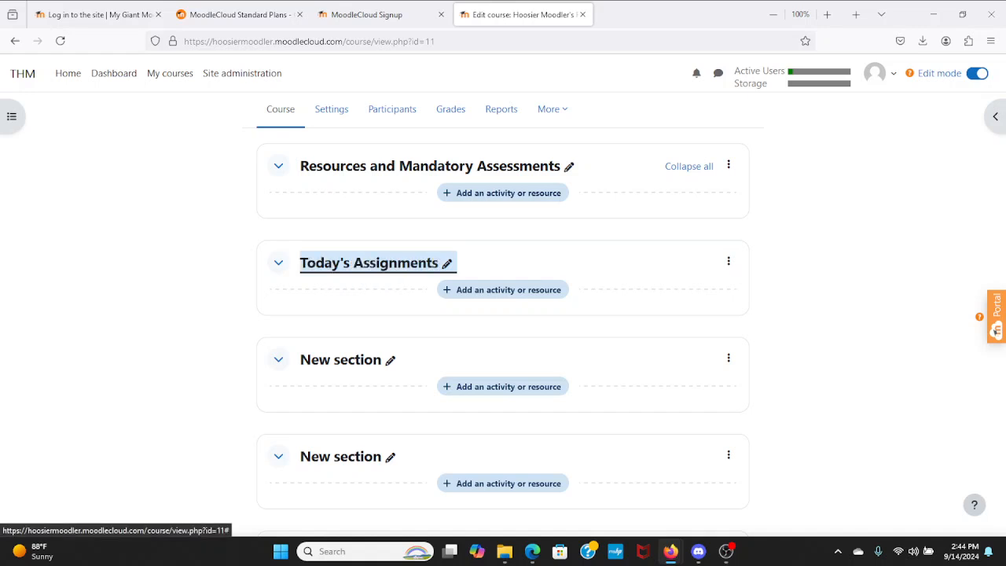
# - Rename the third and fourth sections to 'Vocabulary' and 'Quizzes and Tests'
pyautogui.click(392, 360)
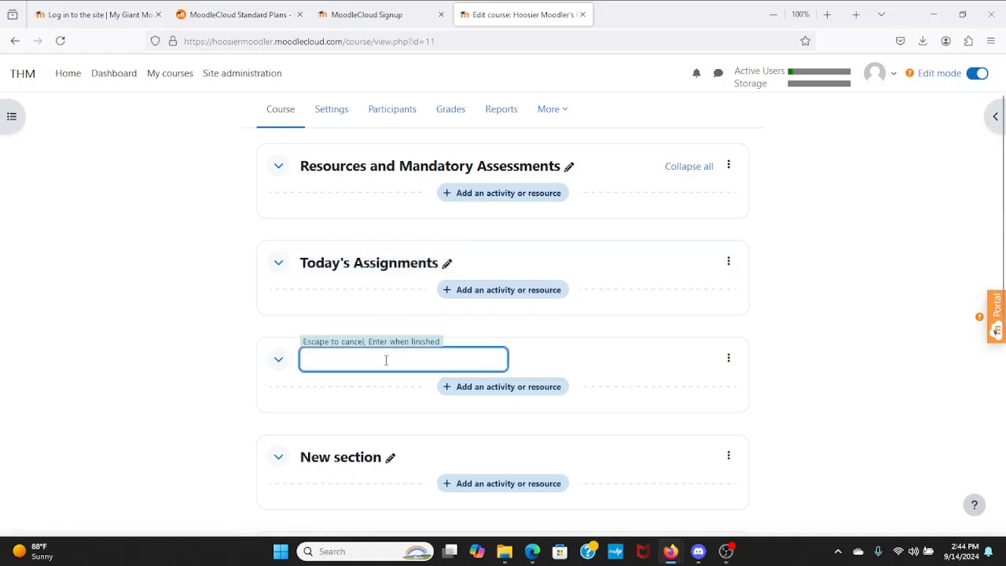
pyautogui.write('Vocab')
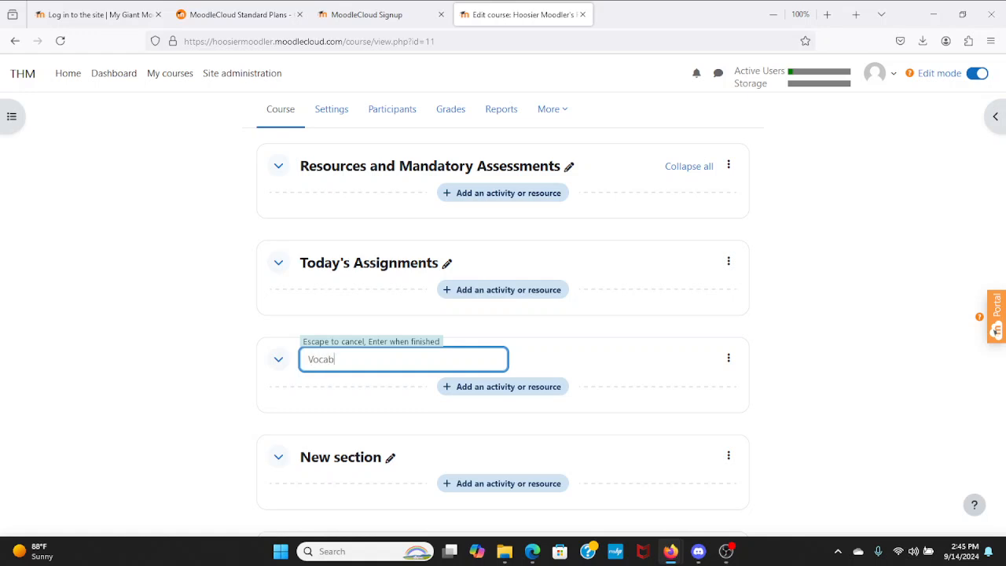
pyautogui.write('ulary')
pyautogui.press('Return')
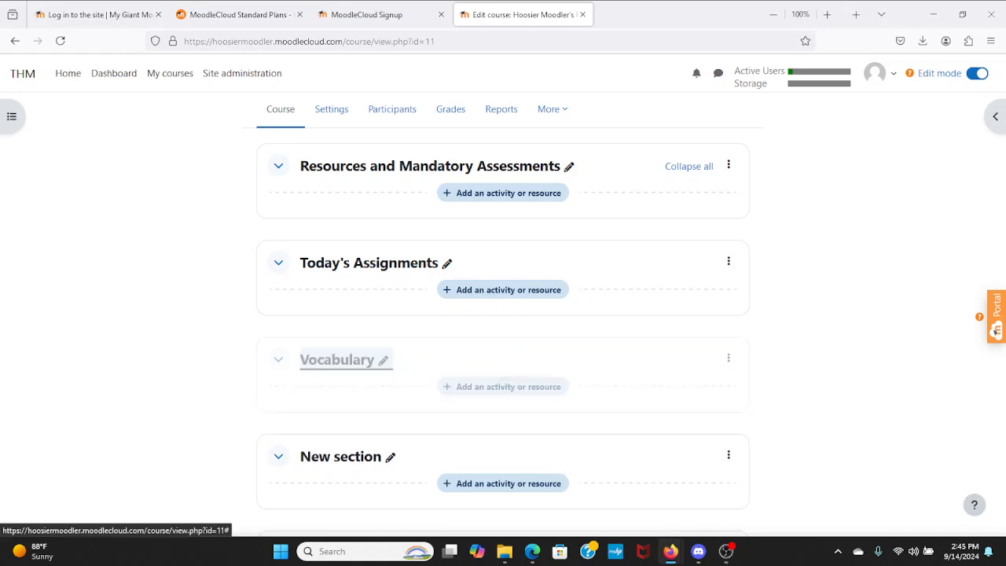
pyautogui.click(391, 456)
pyautogui.write('Quizzes and Tests')
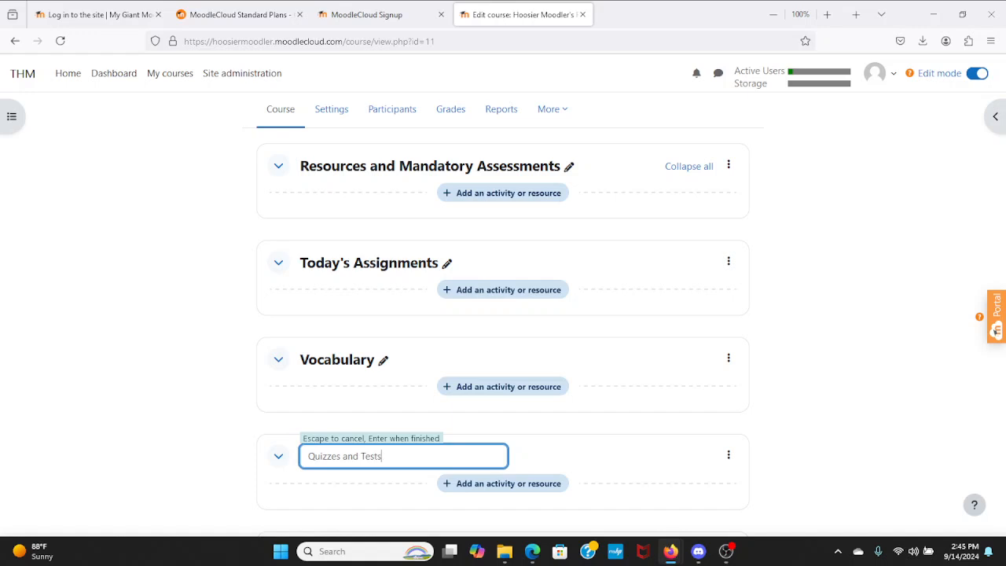
pyautogui.press('Return')
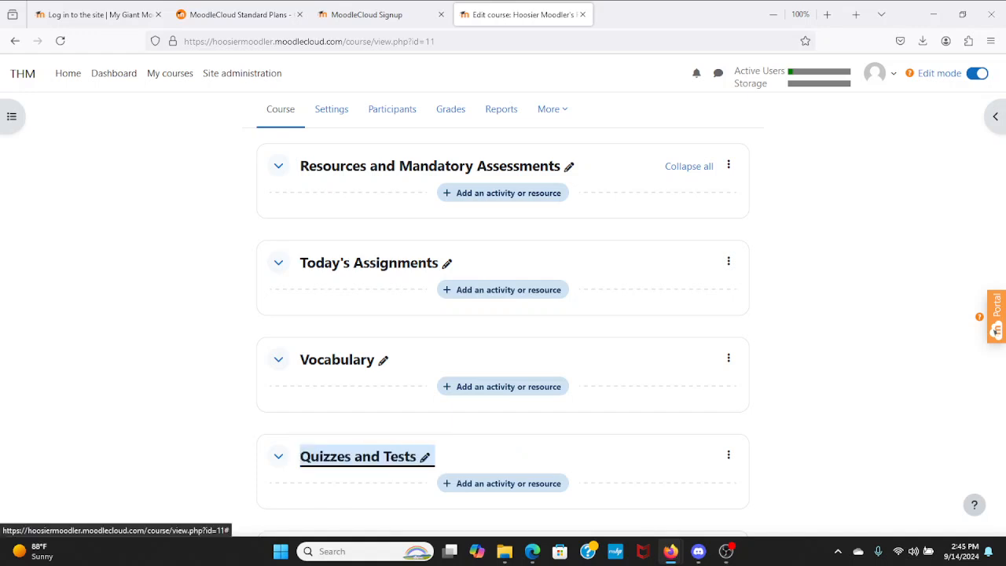
# - Drag Today's Assignments below Vocabulary so Vocabulary becomes the second section
pyautogui.moveTo(489, 453); pyautogui.dragTo(485, 338)
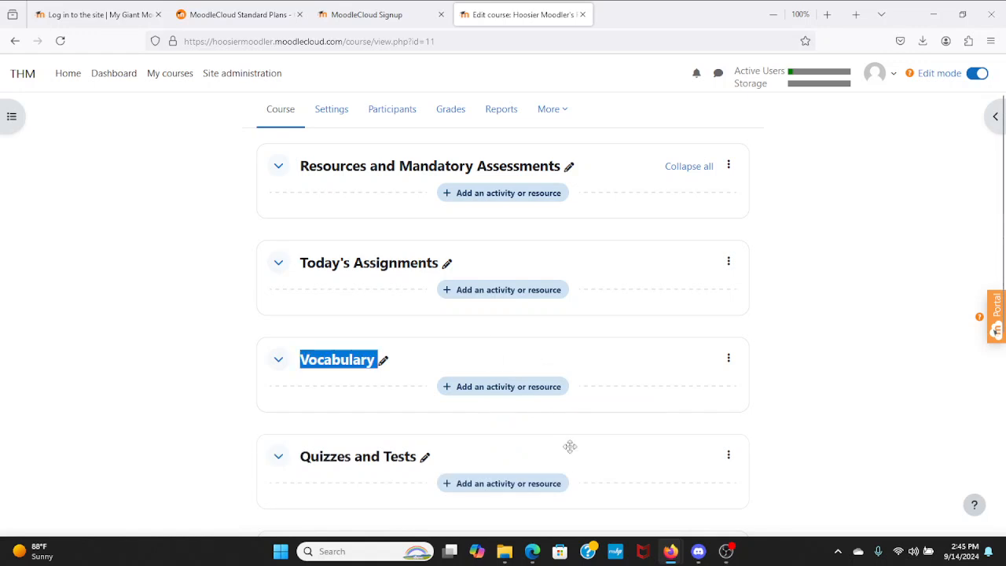
pyautogui.moveTo(570, 450); pyautogui.dragTo(564, 367)
pyautogui.click(483, 417)
pyautogui.moveTo(483, 418); pyautogui.dragTo(486, 325)
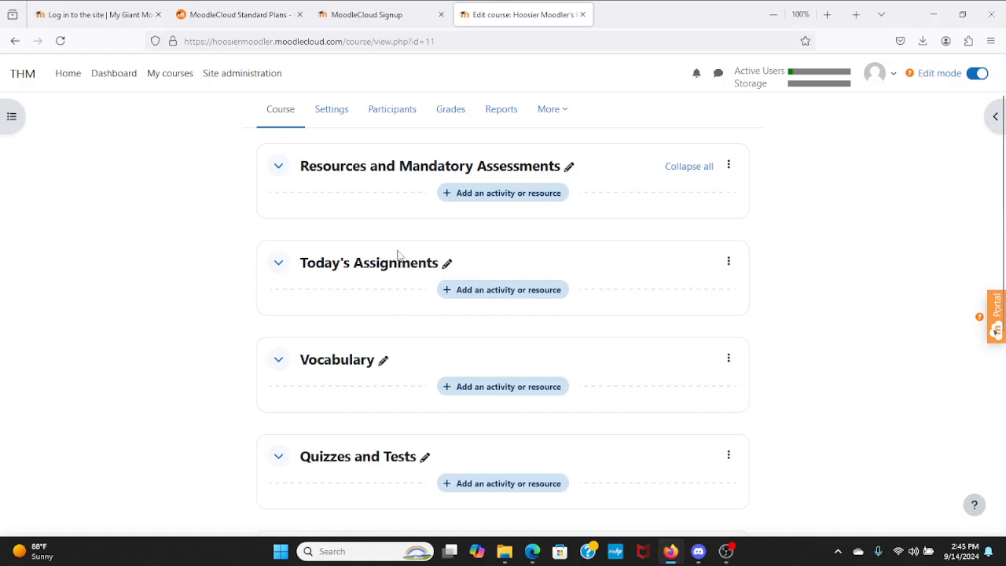
pyautogui.moveTo(511, 258); pyautogui.dragTo(545, 376)
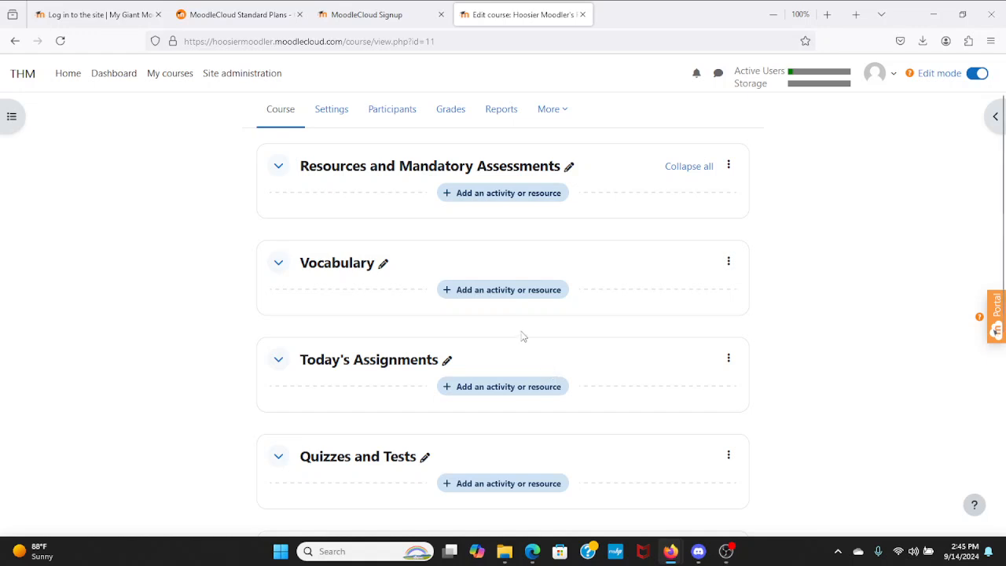
# - Open the ⋮ action menu of the Today's Assignments section
pyautogui.scroll(-3, 536, 340)
pyautogui.scroll(-2, 536, 340)
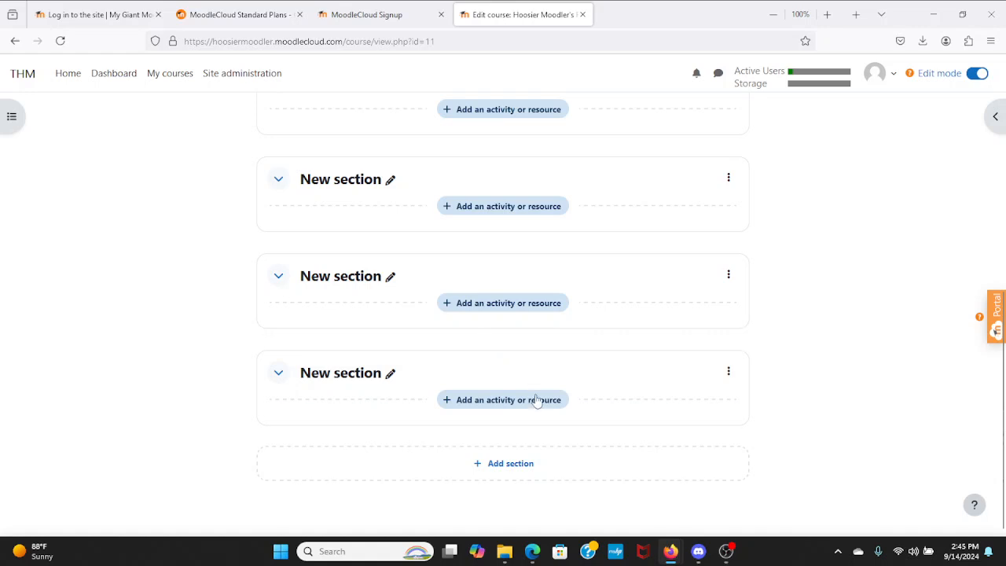
pyautogui.click(727, 376)
pyautogui.scroll(8, 606, 440)
pyautogui.scroll(-1, 602, 438)
pyautogui.scroll(1, 597, 440)
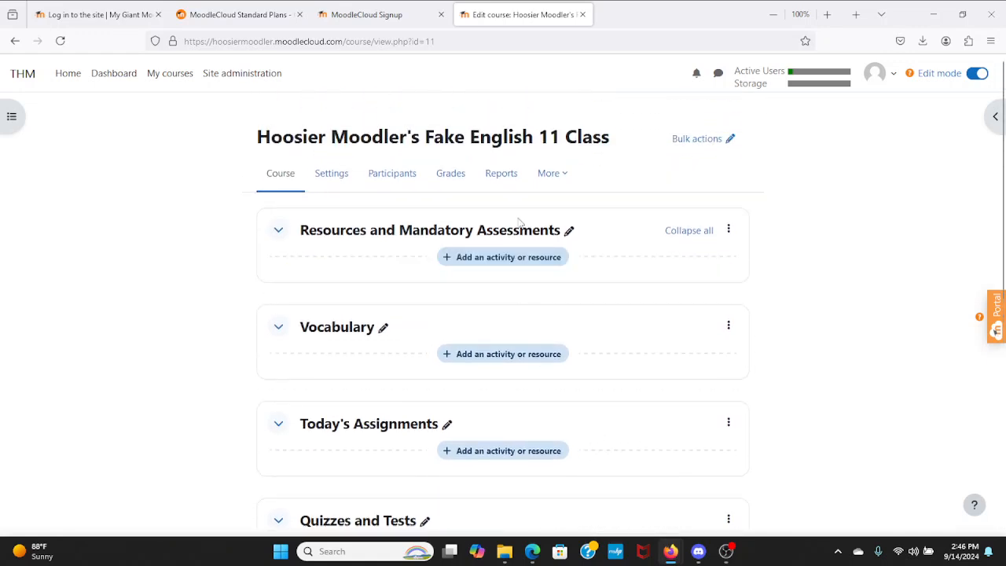
pyautogui.scroll(-2, 509, 286)
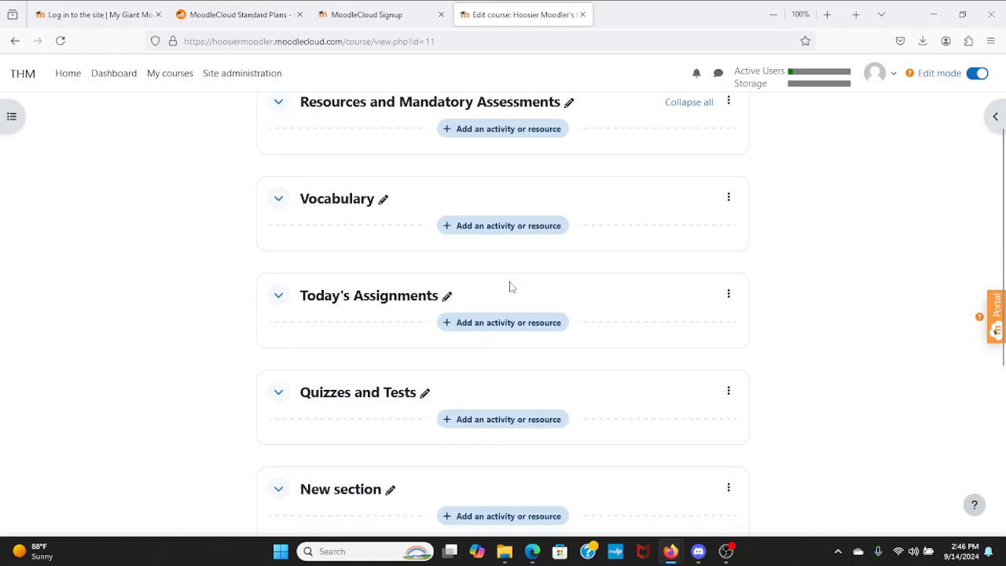
pyautogui.click(731, 295)
# - In the section's settings, enter the description 'This is where I put the assignments that are freshly made for today.' and save
pyautogui.click(708, 339)
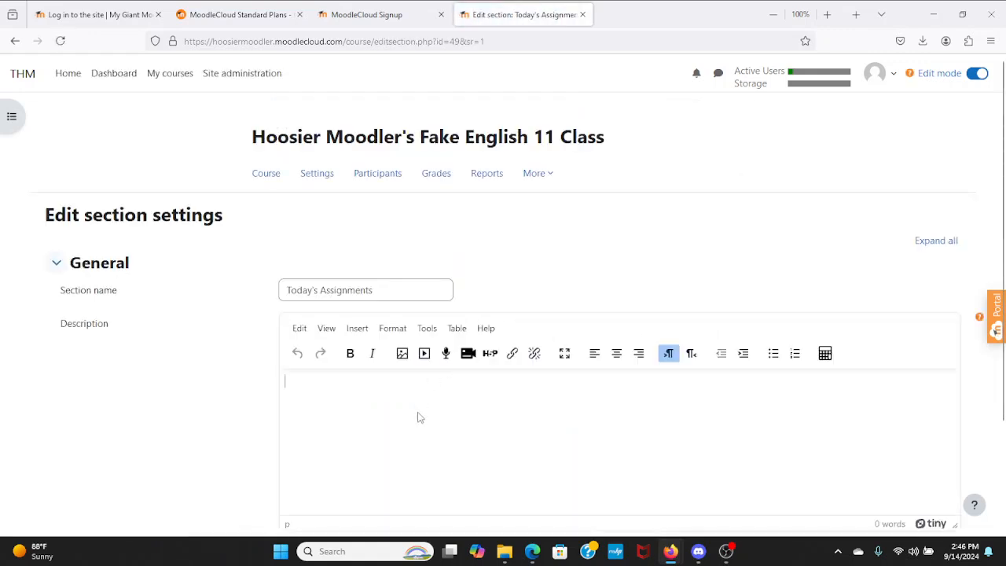
pyautogui.click(419, 417)
pyautogui.write('This is wh')
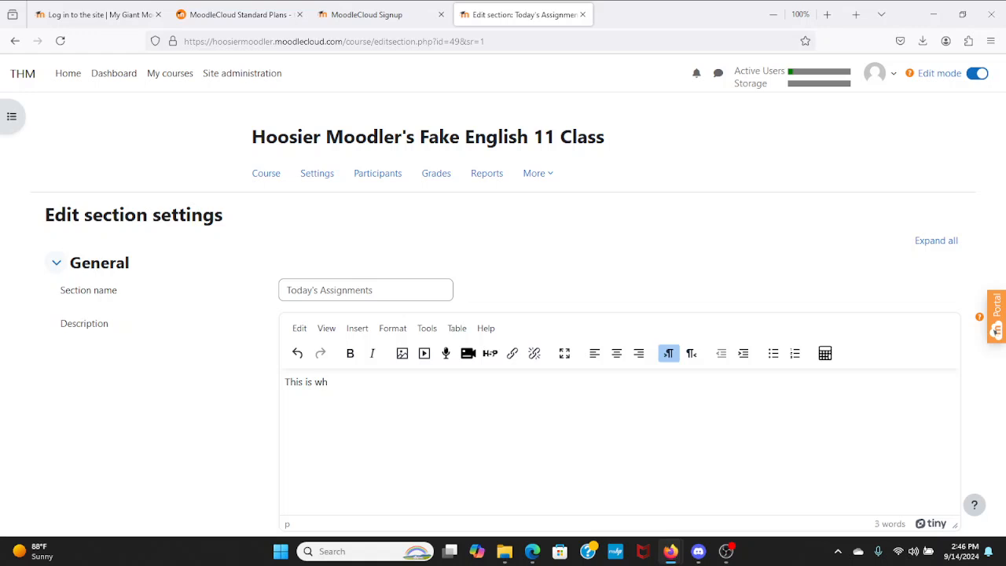
pyautogui.write('ere I put the assignments that are freshly made for today')
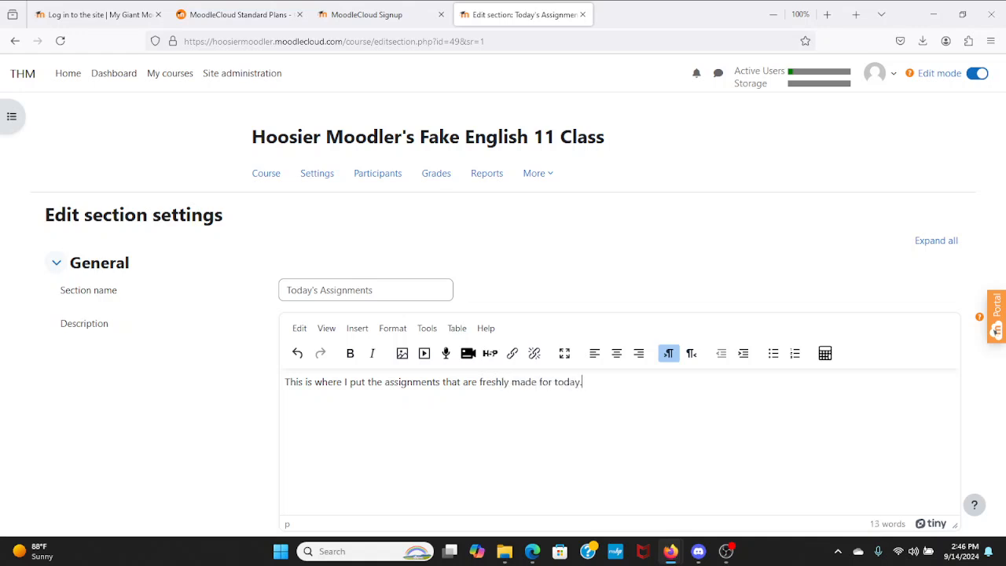
pyautogui.write('.')
pyautogui.scroll(-2, 315, 367)
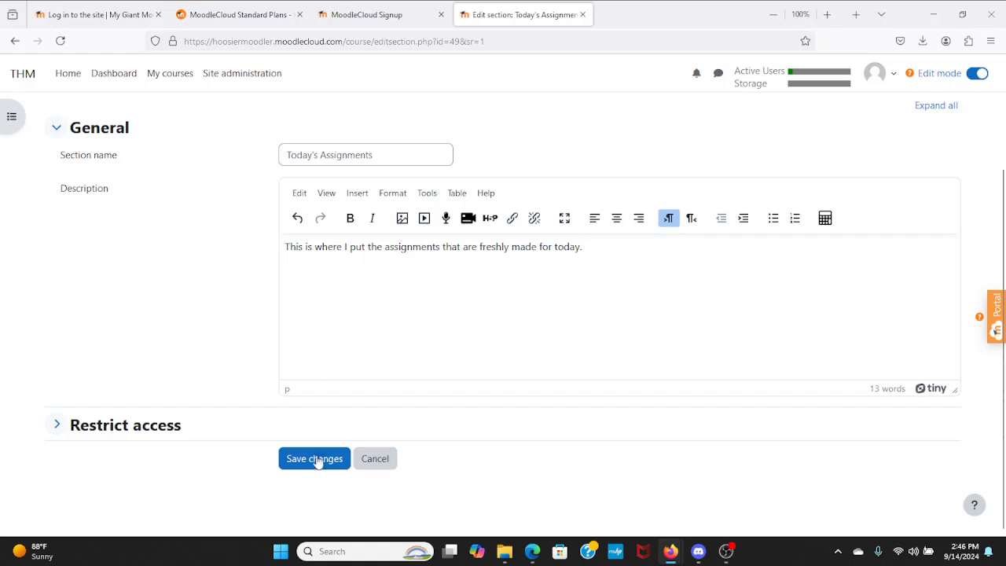
pyautogui.click(315, 459)
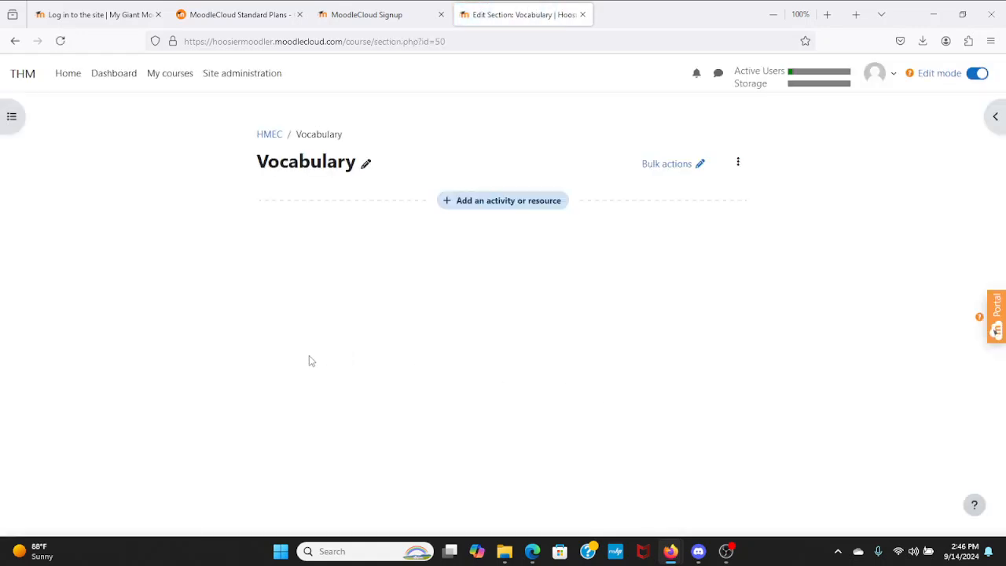
# - Back on the HMEC course page, move Today's Assignments above the Vocabulary section
pyautogui.click(270, 135)
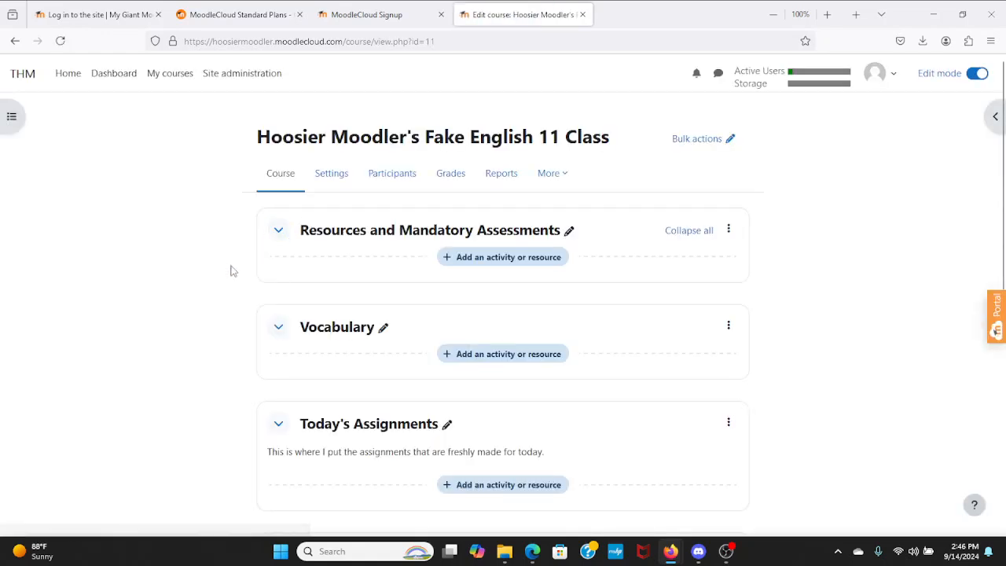
pyautogui.scroll(-2, 229, 267)
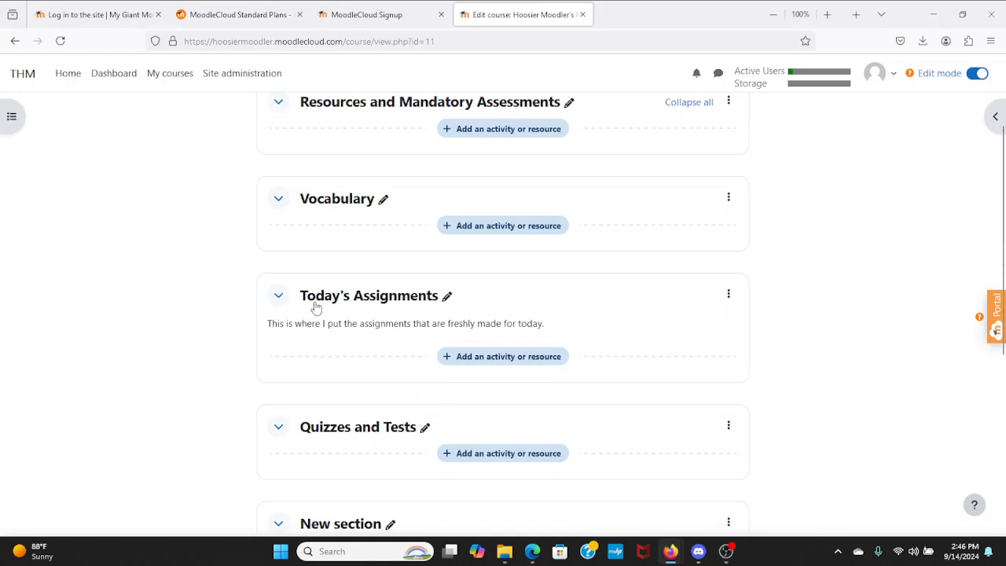
pyautogui.scroll(1, 291, 311)
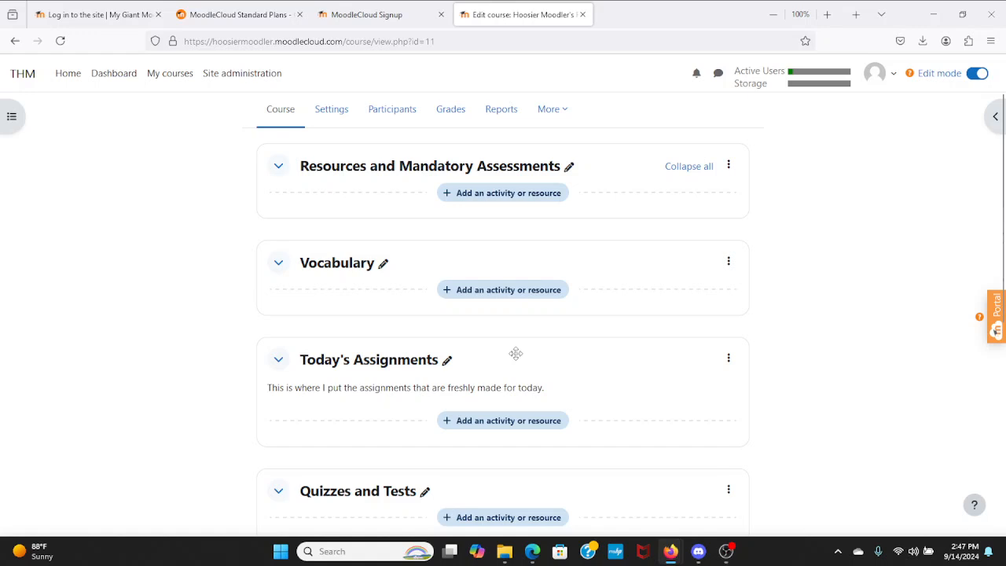
pyautogui.moveTo(515, 354); pyautogui.dragTo(499, 234)
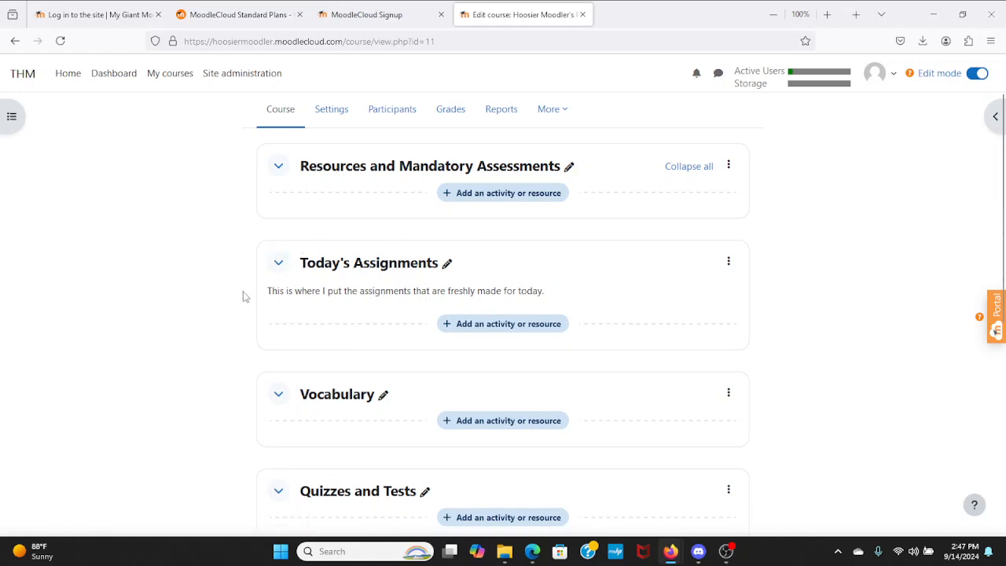
pyautogui.scroll(2, 243, 296)
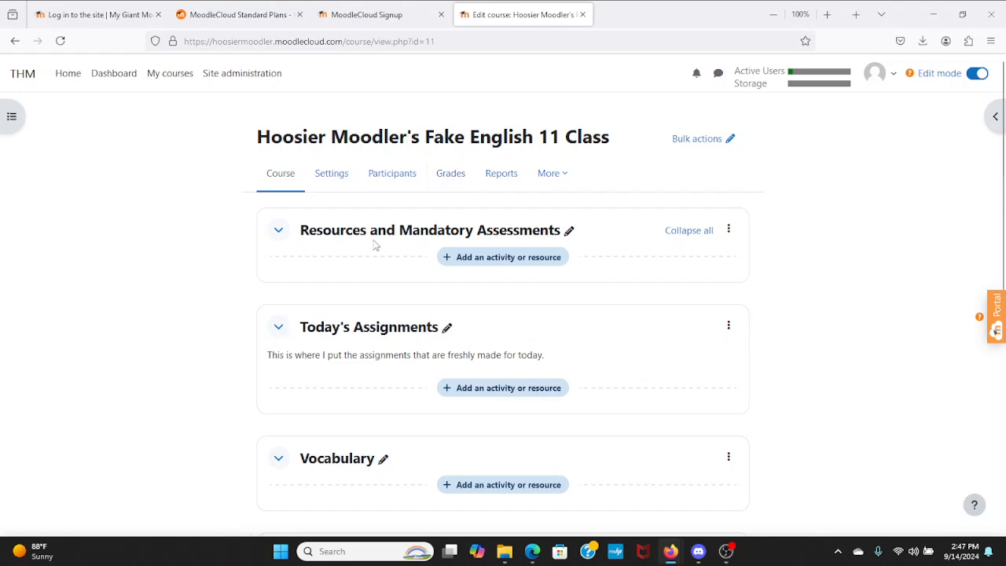
pyautogui.click(573, 182)
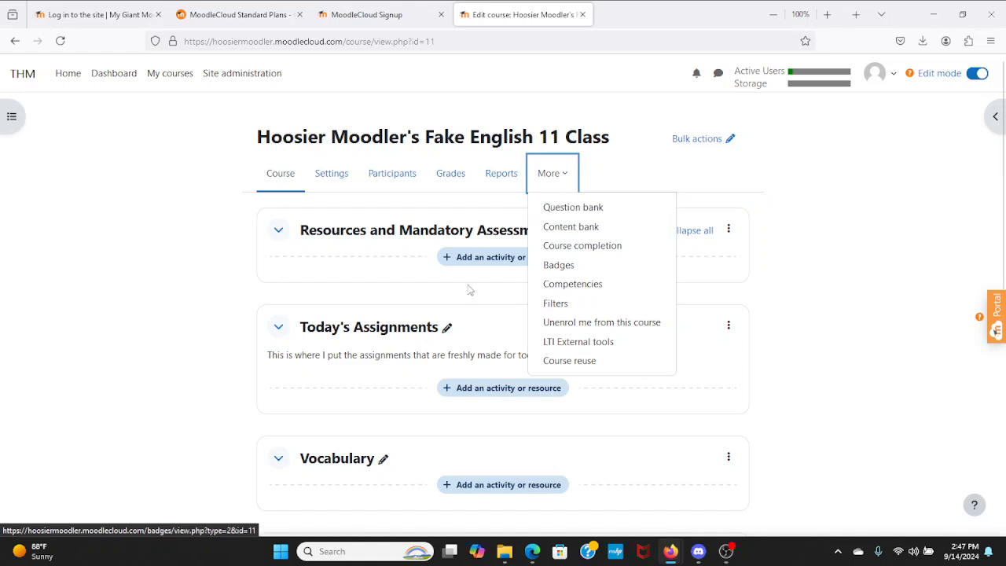
pyautogui.click(234, 315)
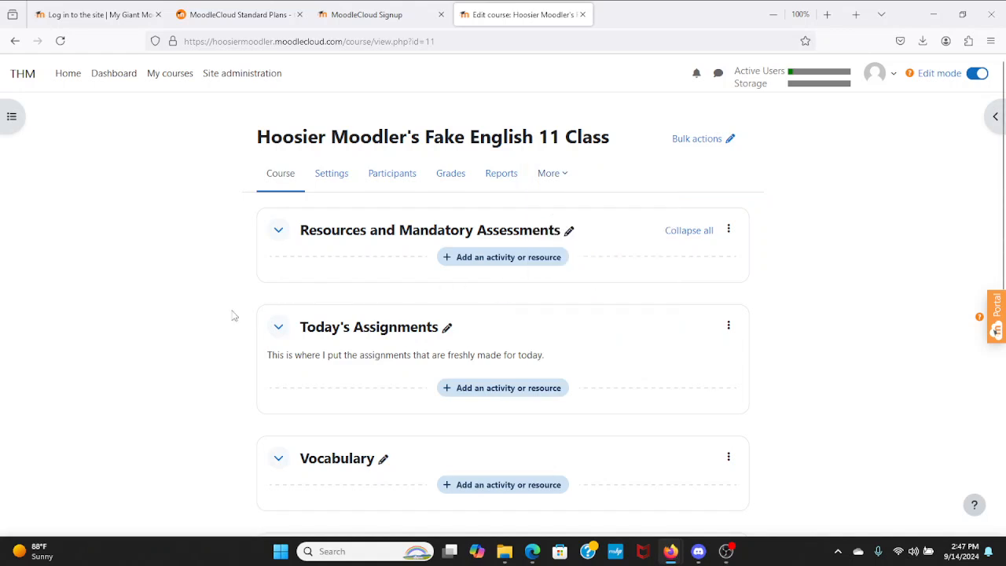